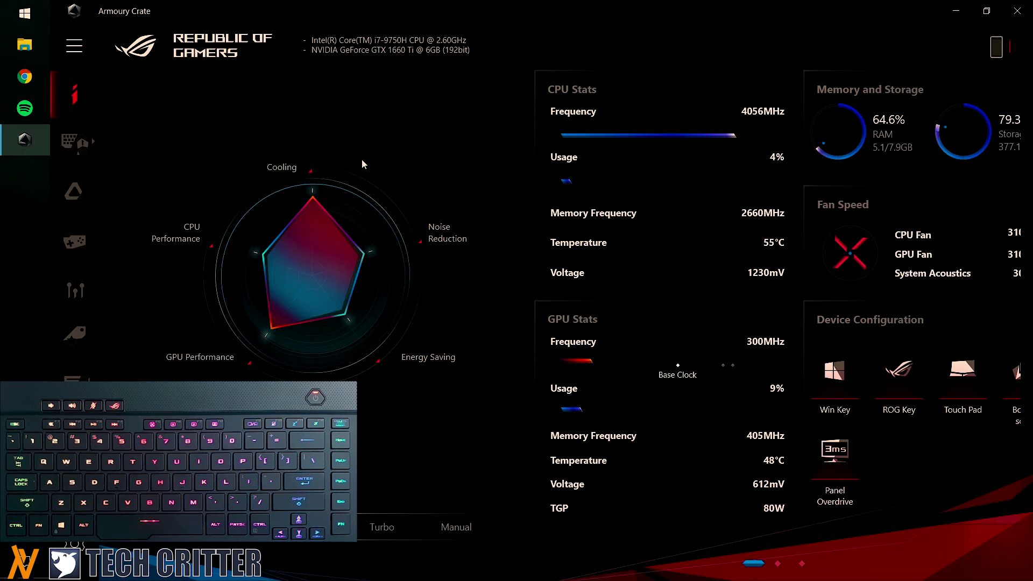
# Scroll through the Armoury Crate home dashboard panels
pyautogui.scroll(-2, 859, 379)
pyautogui.scroll(-1, 840, 371)
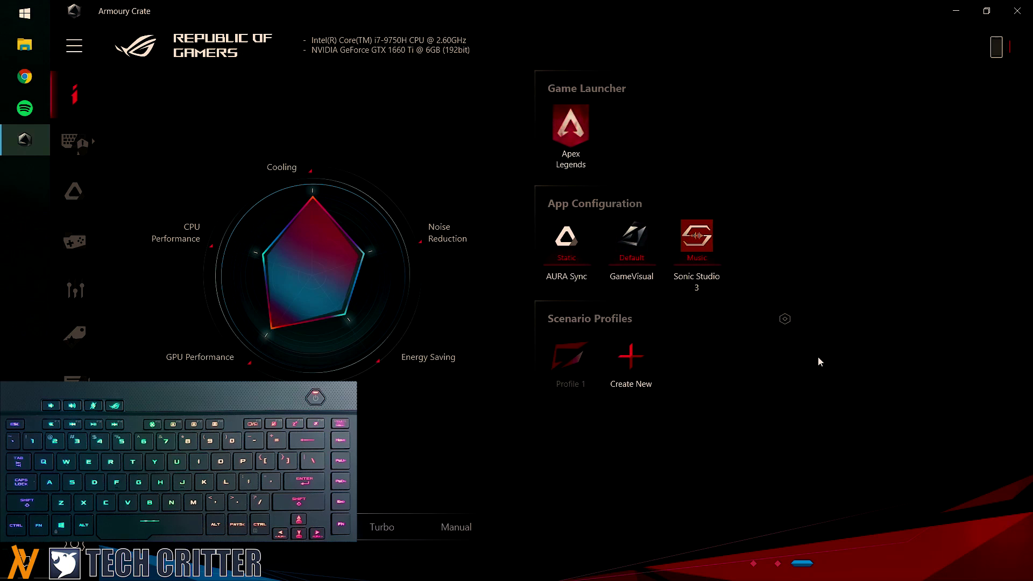
pyautogui.scroll(3, 818, 362)
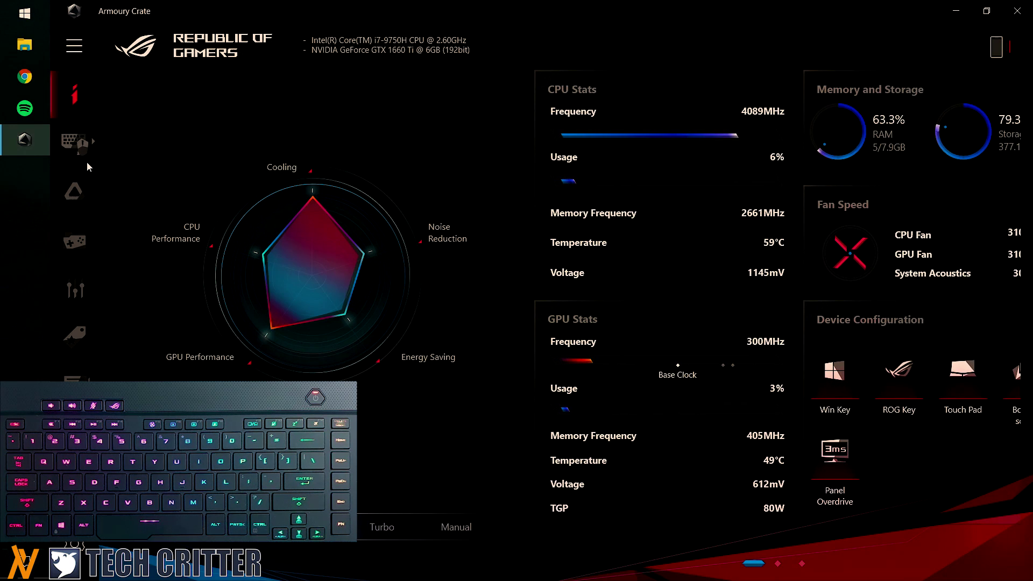
# Open the AURA Sync page and show its available lighting effects
pyautogui.click(81, 191)
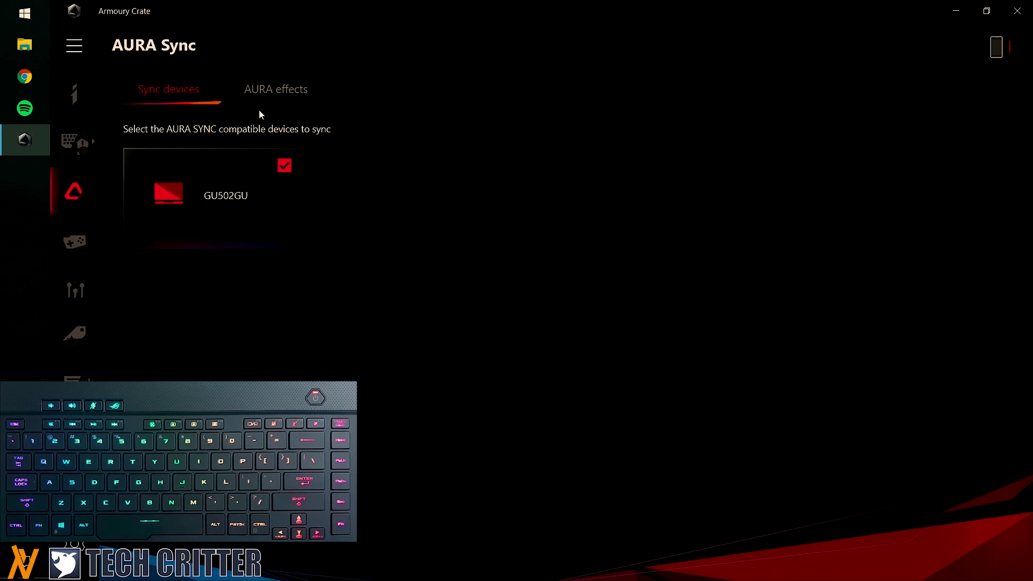
pyautogui.click(275, 90)
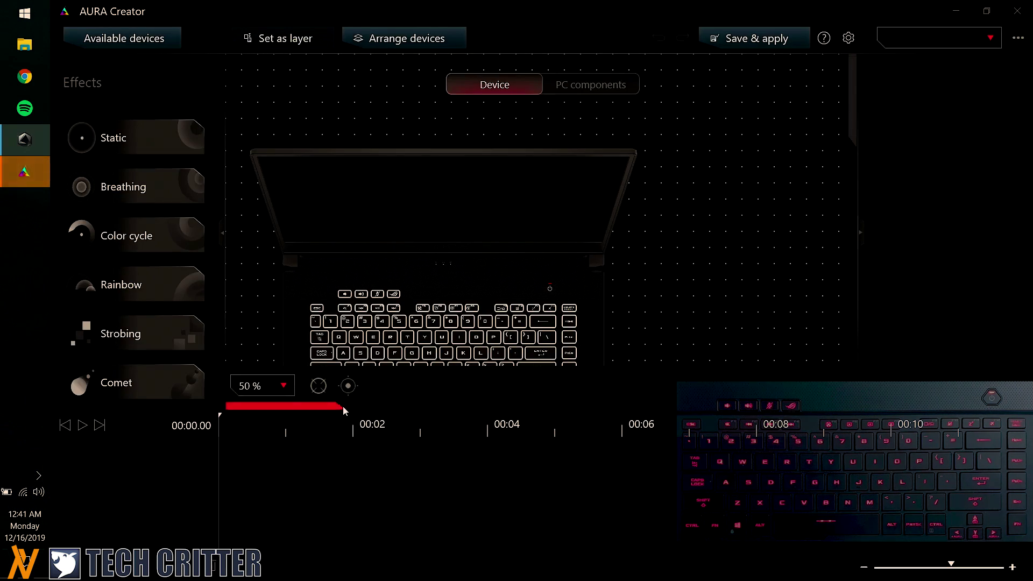
pyautogui.click(265, 393)
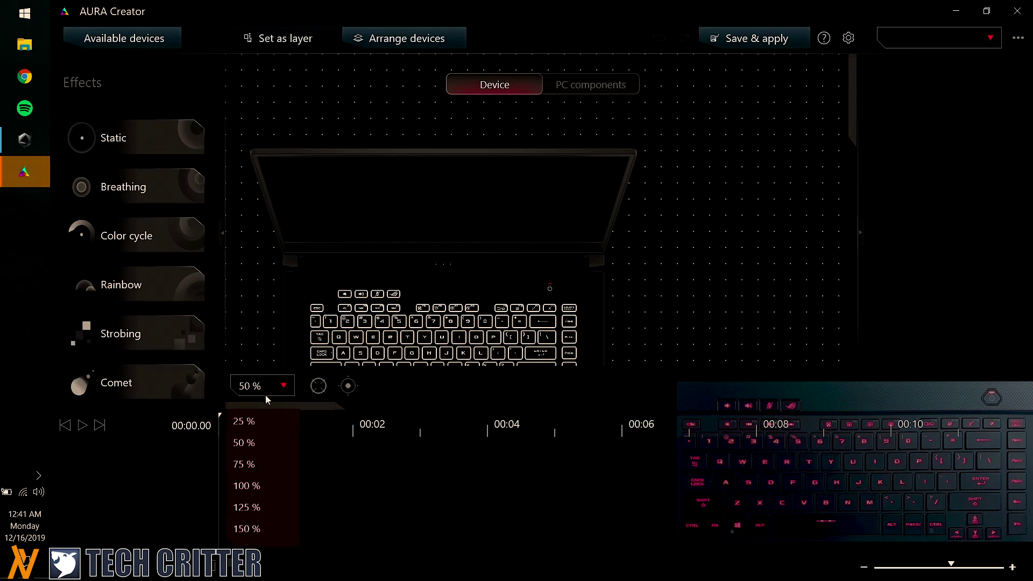
pyautogui.click(272, 488)
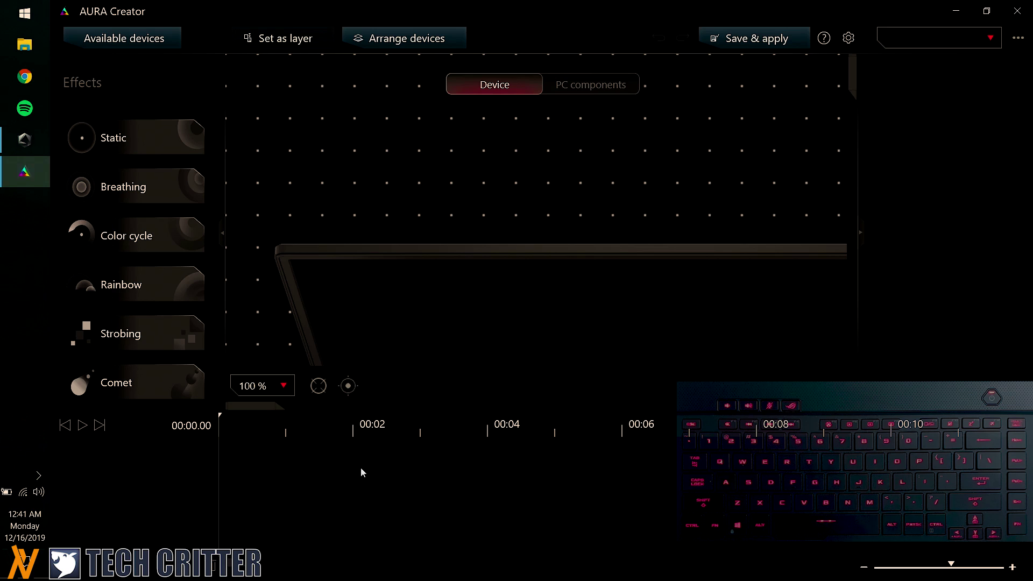
pyautogui.click(258, 387)
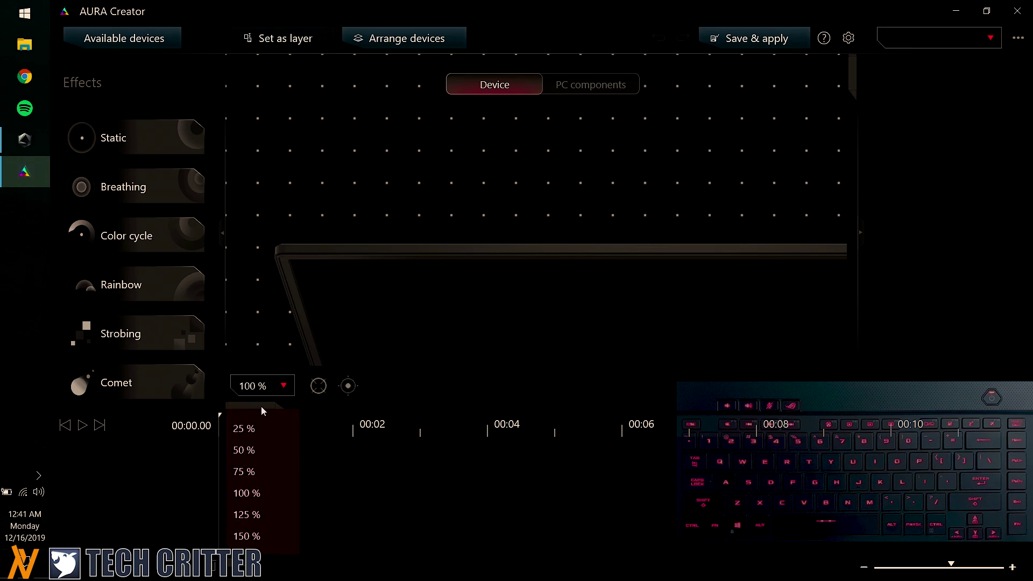
pyautogui.click(281, 430)
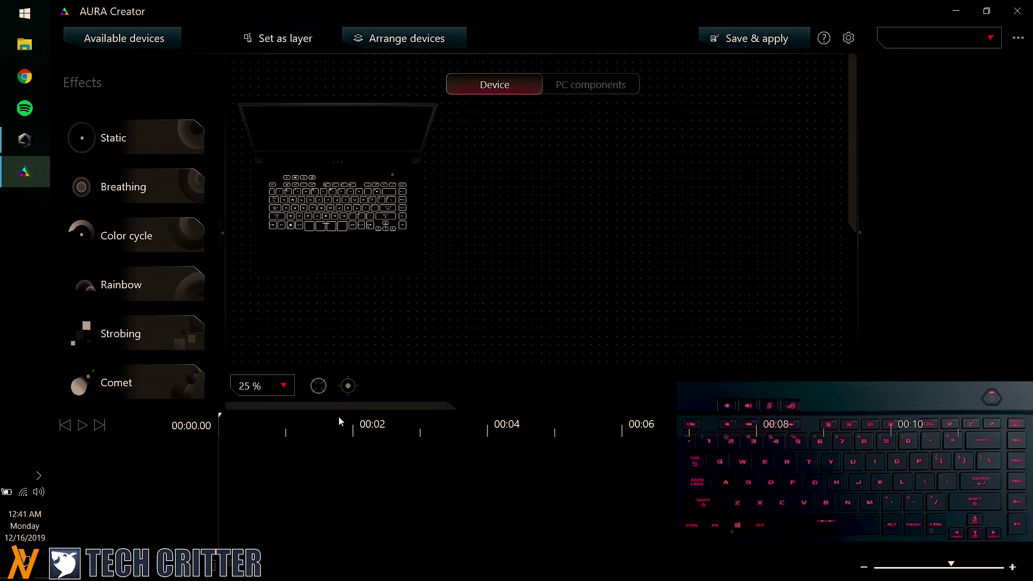
pyautogui.click(284, 388)
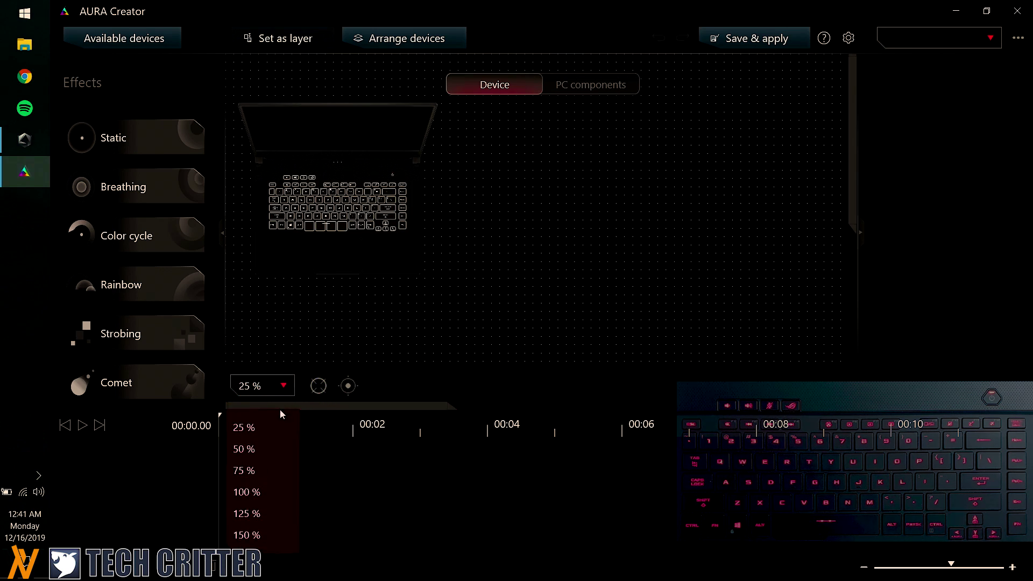
pyautogui.click(262, 452)
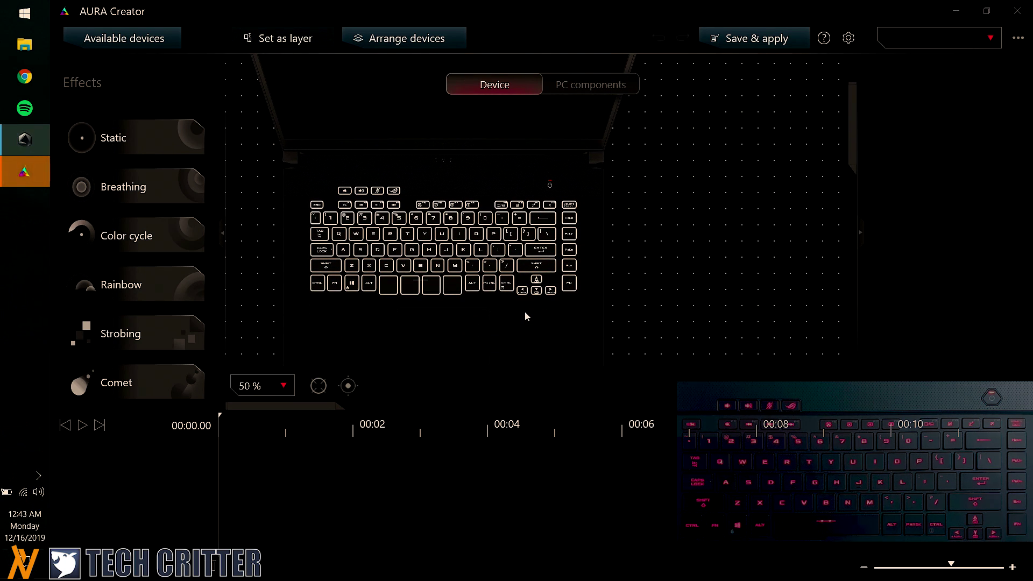
# Make the selected arrow keys a new lighting layer, Layer 1
pyautogui.moveTo(520, 305); pyautogui.dragTo(561, 283)
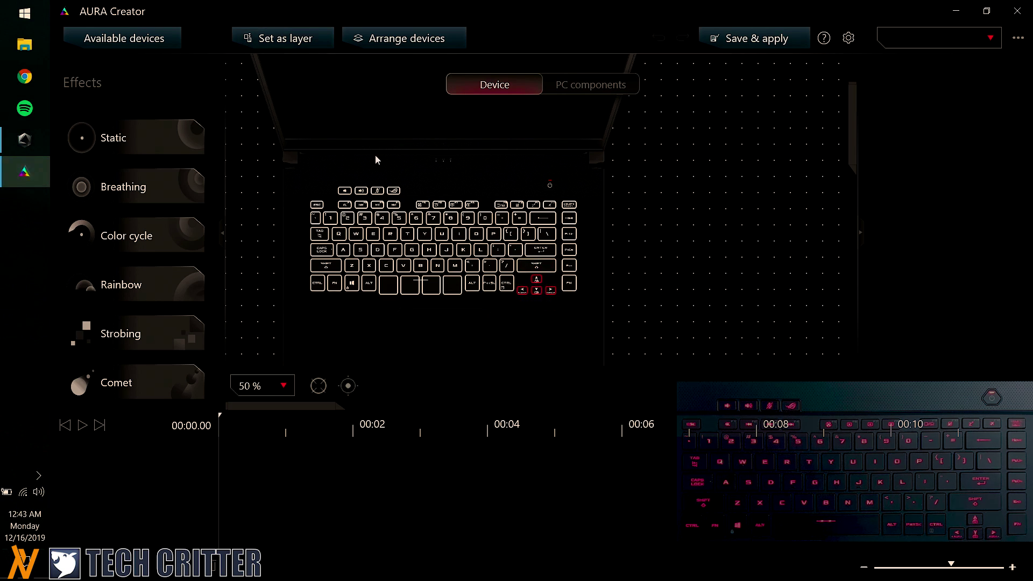
pyautogui.click(291, 38)
pyautogui.moveTo(135, 383); pyautogui.dragTo(125, 460)
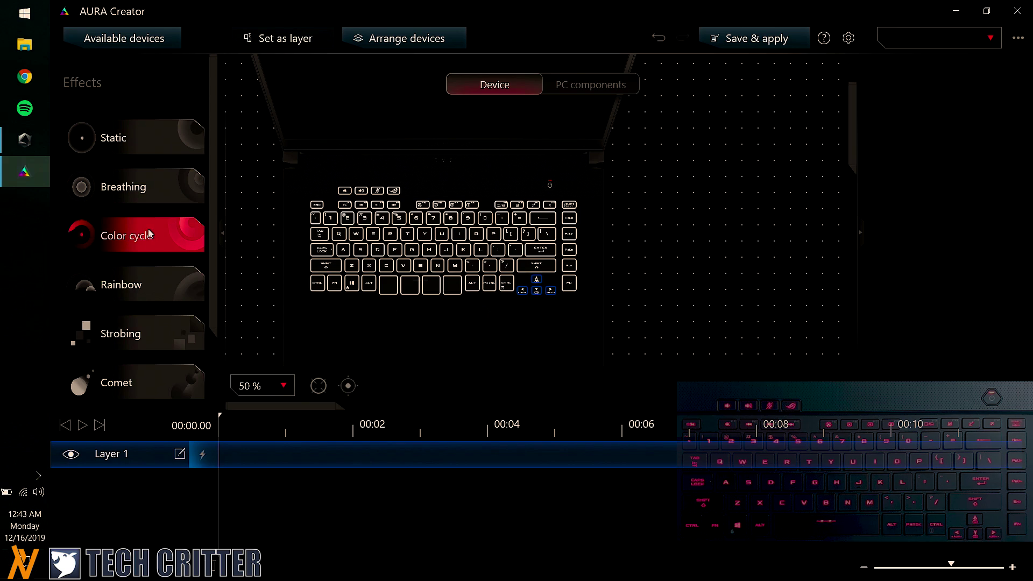
# Add a Color cycle to Layer 1 at Fast speed, trimmed to about two seconds
pyautogui.moveTo(149, 234); pyautogui.dragTo(268, 458)
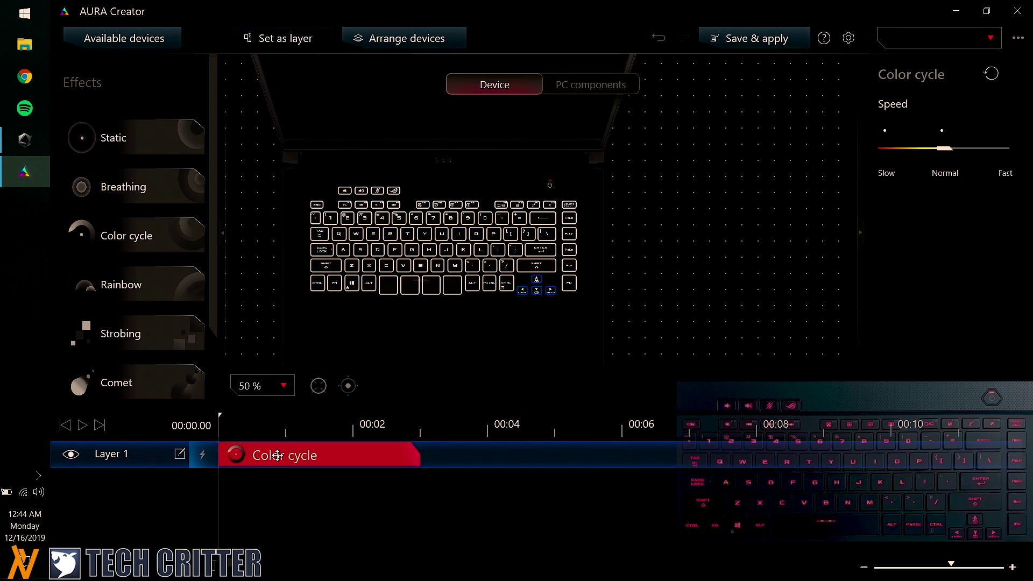
pyautogui.moveTo(301, 412); pyautogui.dragTo(301, 417)
pyautogui.click(309, 434)
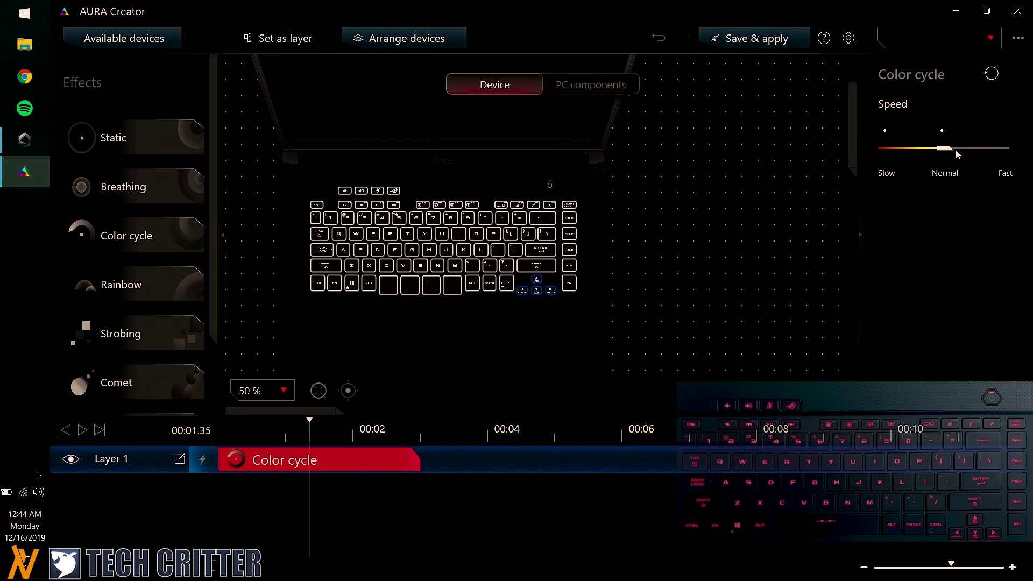
pyautogui.moveTo(957, 153); pyautogui.dragTo(1014, 156)
pyautogui.moveTo(421, 471); pyautogui.dragTo(355, 470)
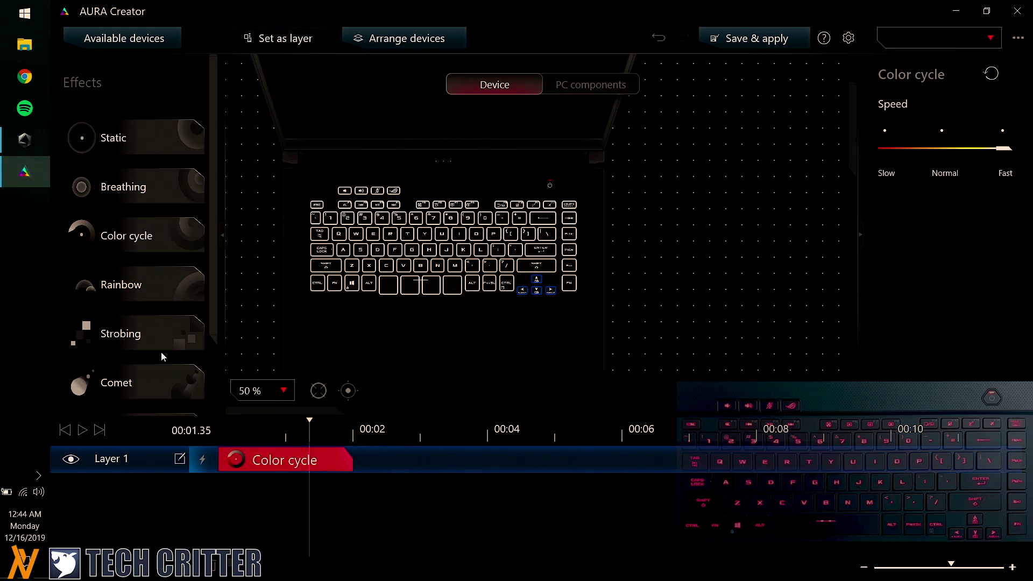
# Add a shortened Breathing clip right after the Color cycle on Layer 1
pyautogui.scroll(-1, 216, 291)
pyautogui.scroll(-4, 216, 287)
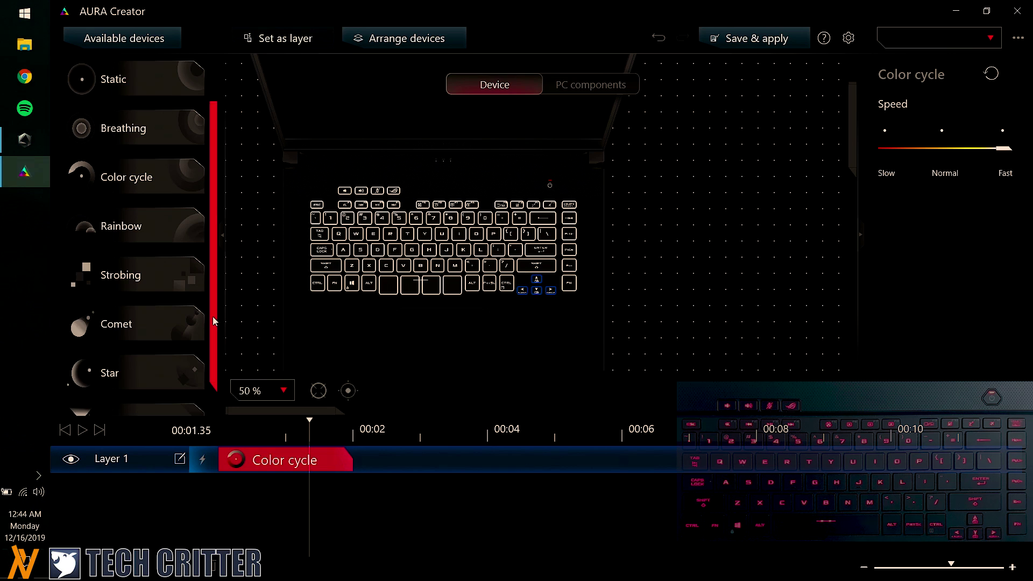
pyautogui.scroll(5, 176, 208)
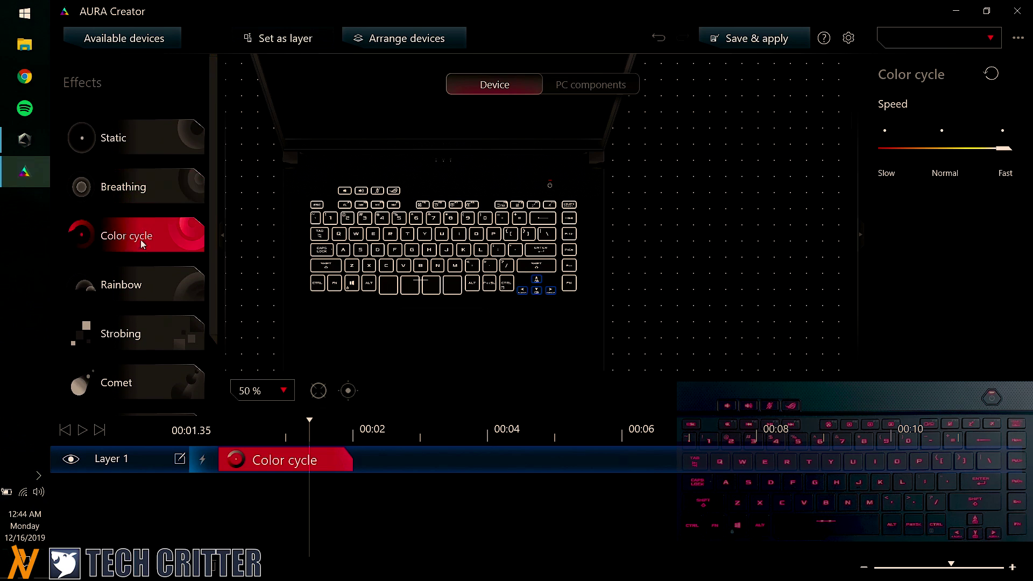
pyautogui.moveTo(132, 193); pyautogui.dragTo(381, 462)
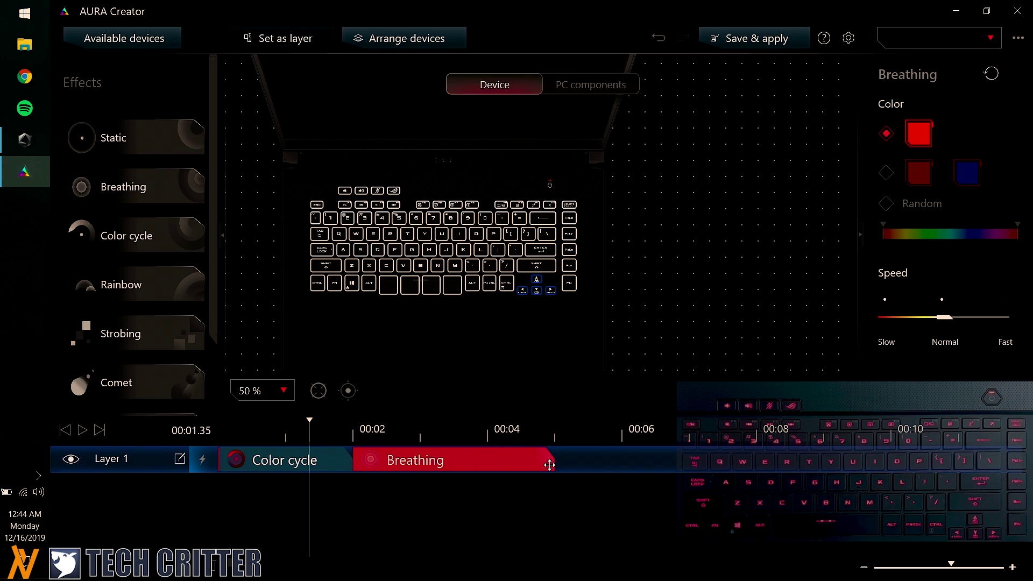
pyautogui.moveTo(553, 465); pyautogui.dragTo(428, 472)
pyautogui.click(377, 434)
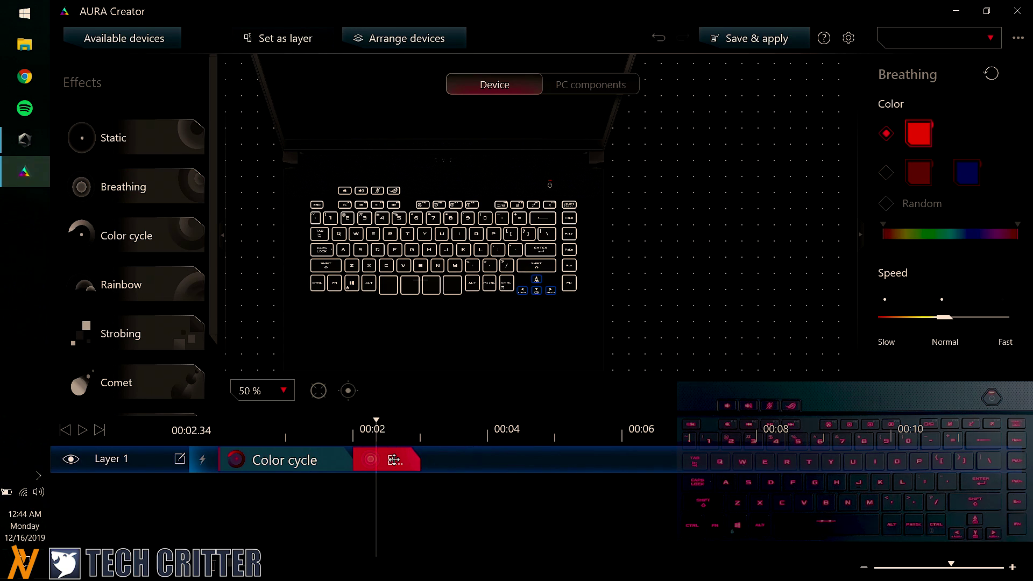
# Set the Breathing colour to green and its speed to Fast
pyautogui.click(918, 136)
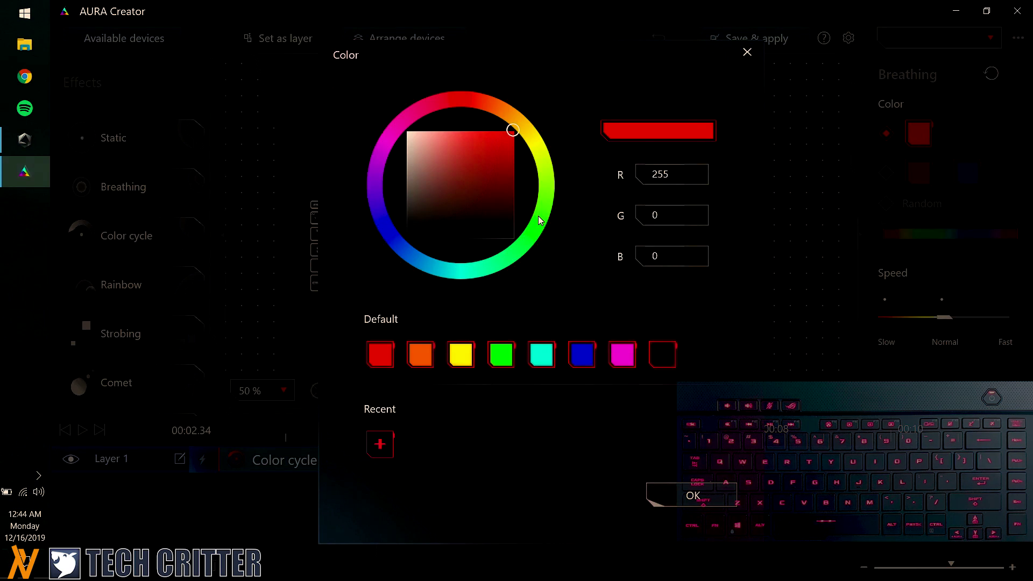
pyautogui.click(543, 238)
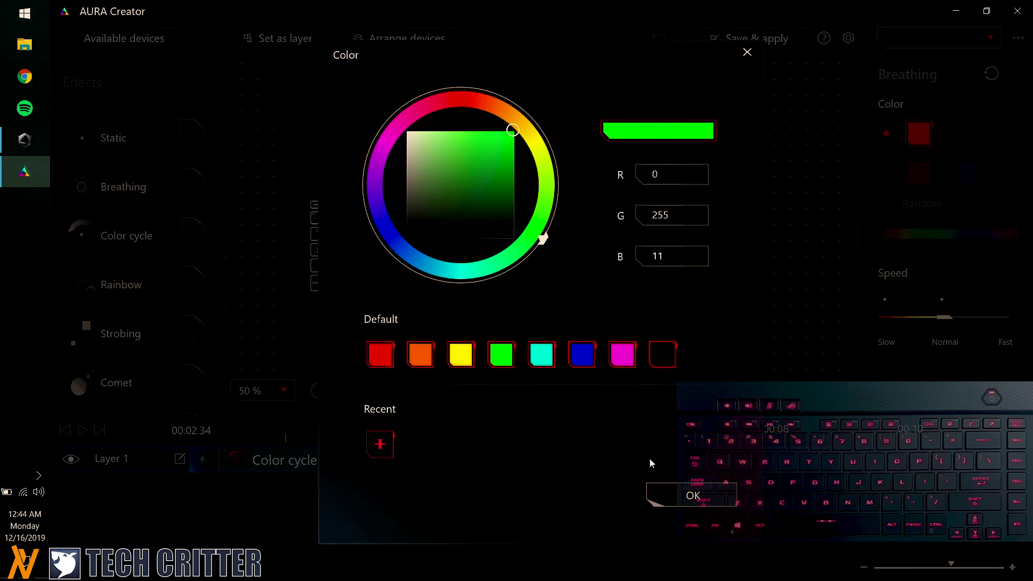
pyautogui.click(676, 497)
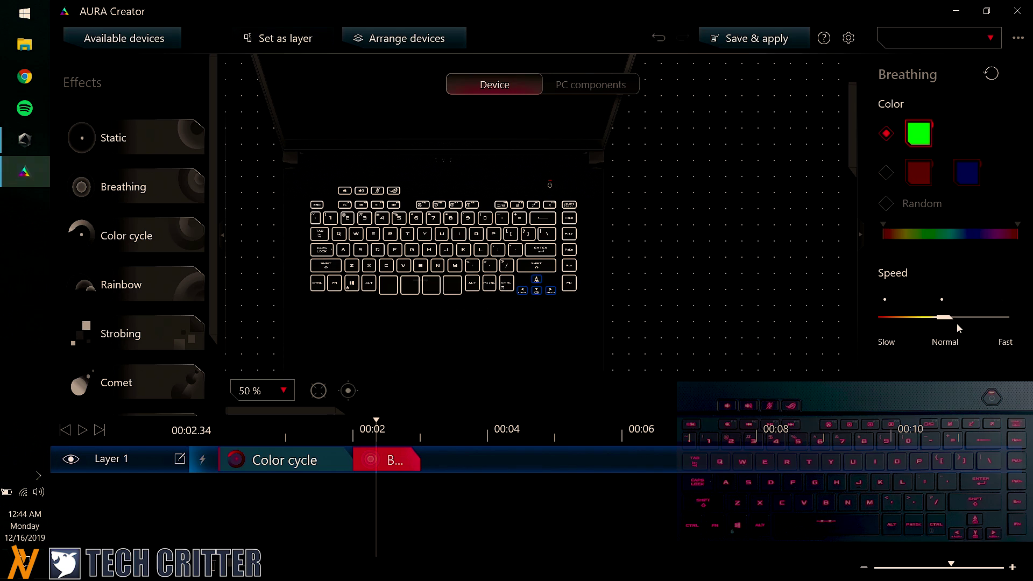
pyautogui.moveTo(953, 324); pyautogui.dragTo(1004, 329)
pyautogui.click(504, 337)
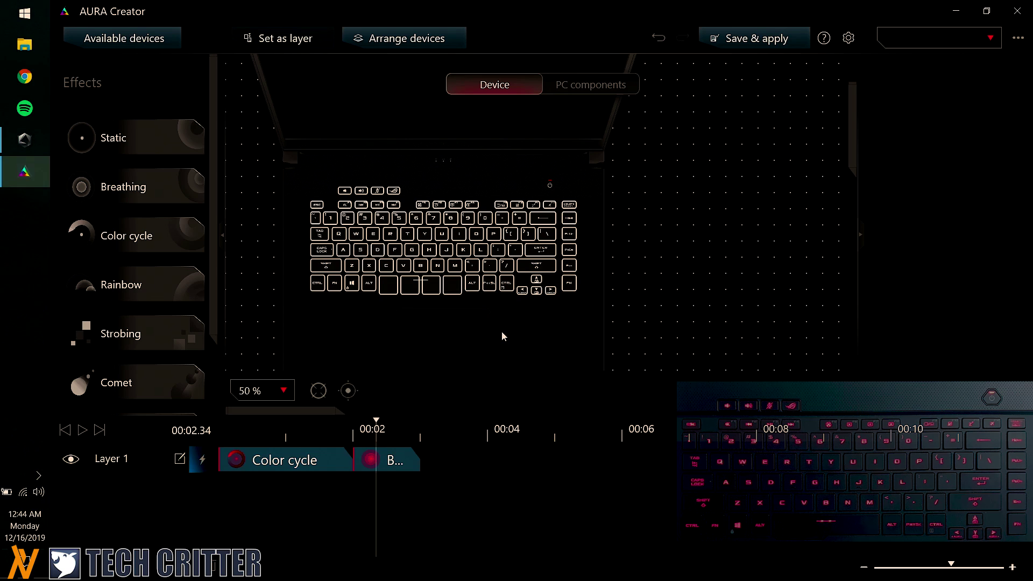
# Preview the lighting from the start, then save the profile as 'demo1'
pyautogui.click(243, 434)
pyautogui.moveTo(243, 431); pyautogui.dragTo(380, 448)
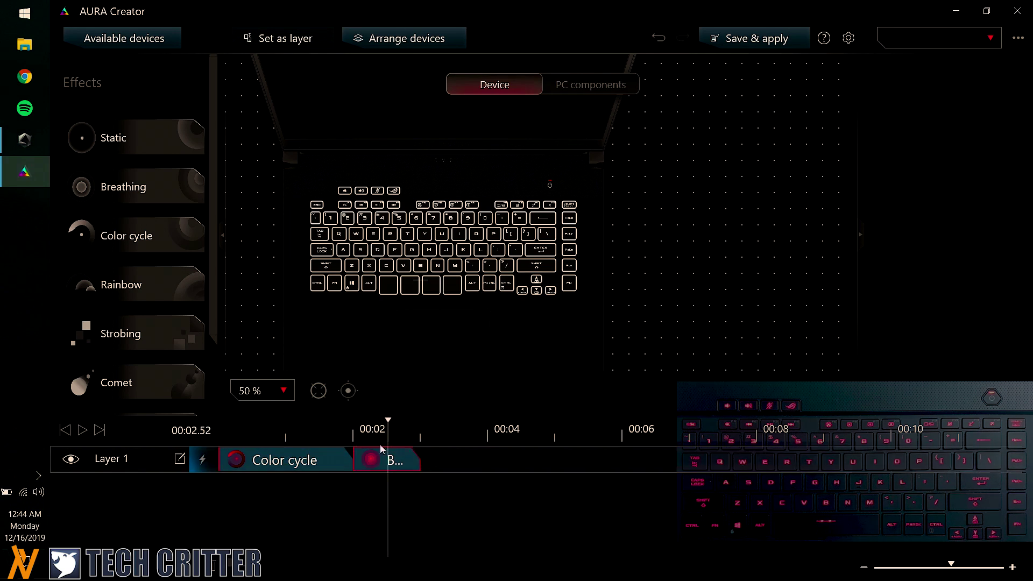
pyautogui.click(736, 49)
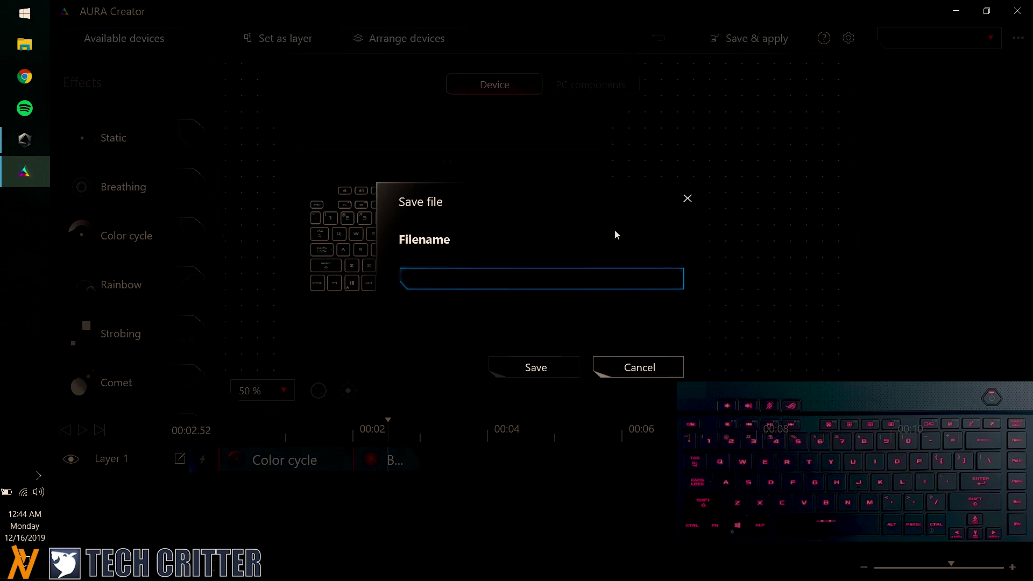
pyautogui.write('demo1')
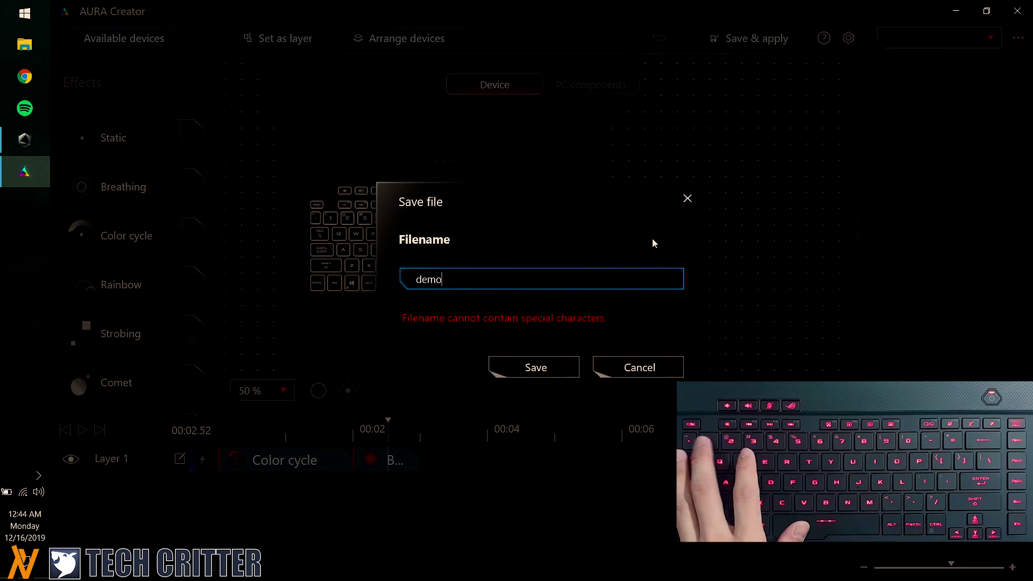
pyautogui.click(562, 375)
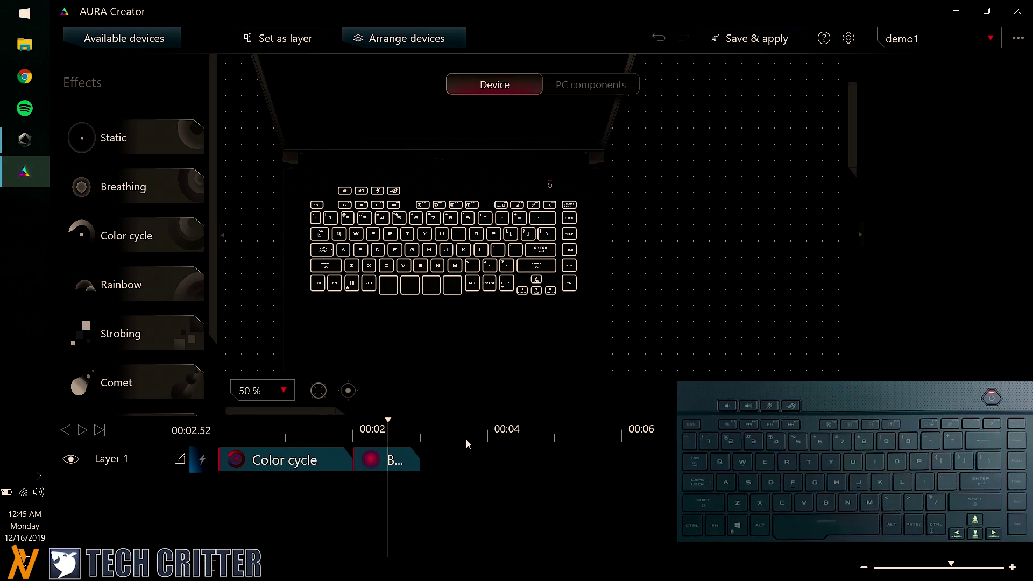
# Confirm demo1 in the profile list and Save & apply it to the keyboard
pyautogui.click(916, 38)
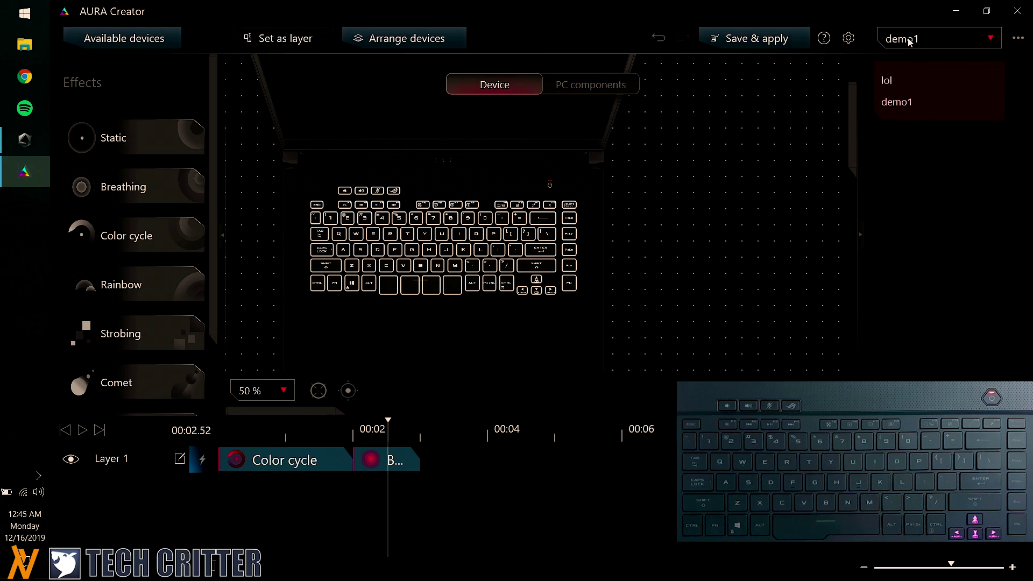
pyautogui.click(895, 100)
pyautogui.click(772, 41)
# Make all keys a new Layer 2 carrying a Color cycle clip
pyautogui.moveTo(293, 176); pyautogui.dragTo(652, 230)
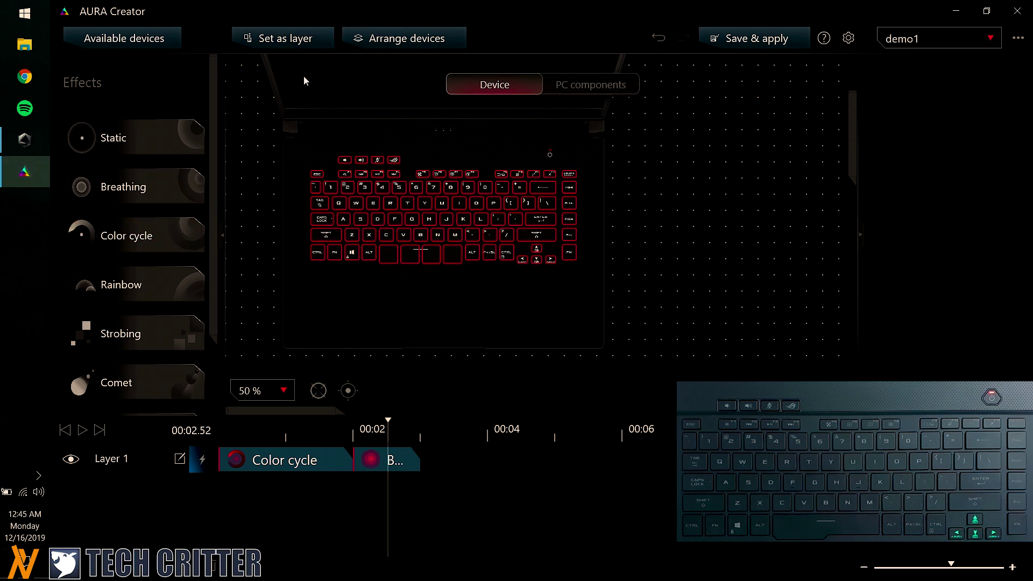
pyautogui.click(290, 39)
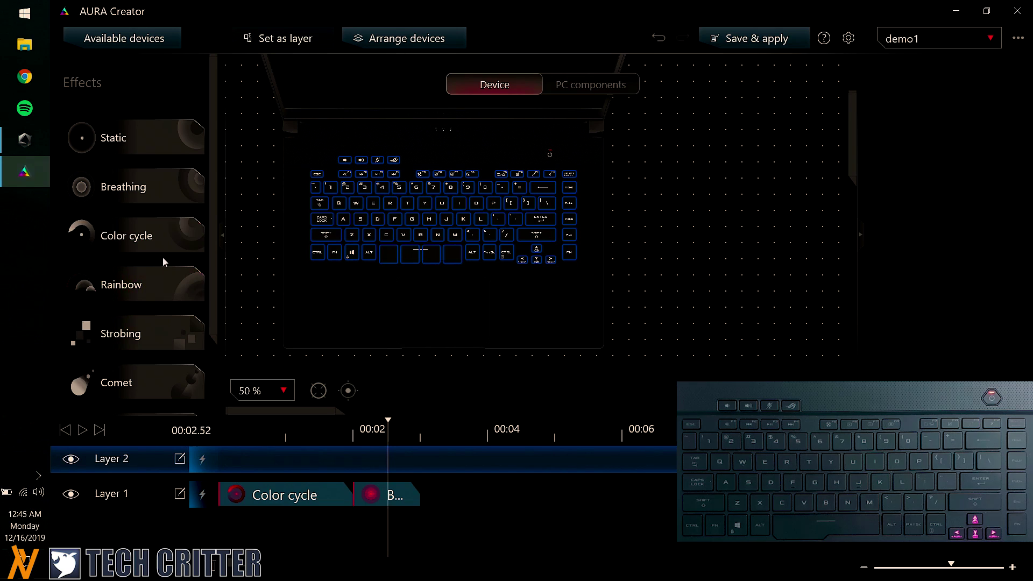
pyautogui.moveTo(162, 240); pyautogui.dragTo(296, 463)
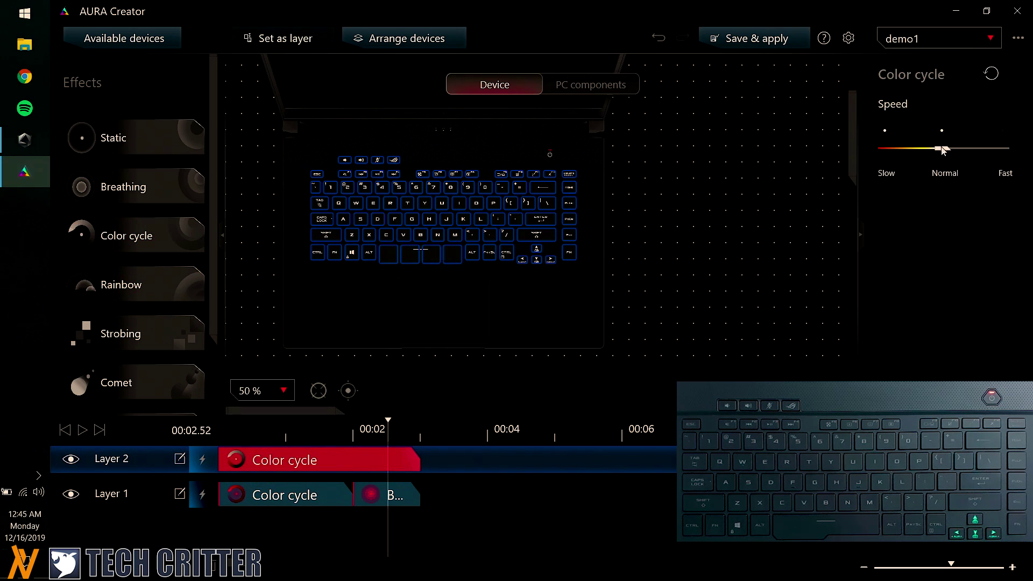
# Set Layer 2's Color cycle to Slow and move Layer 2 below Layer 1
pyautogui.moveTo(942, 151); pyautogui.dragTo(885, 148)
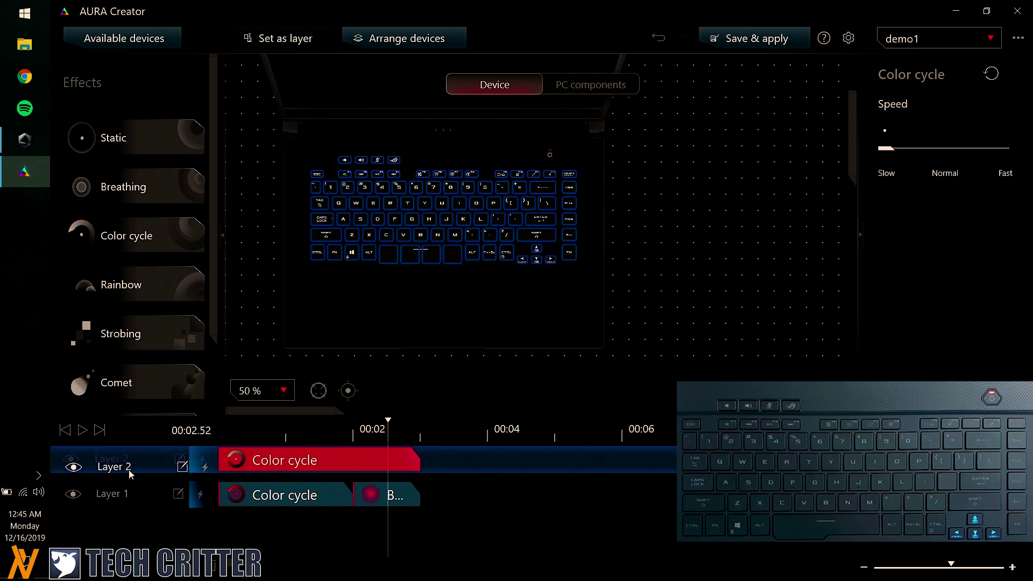
pyautogui.moveTo(129, 473); pyautogui.dragTo(125, 471)
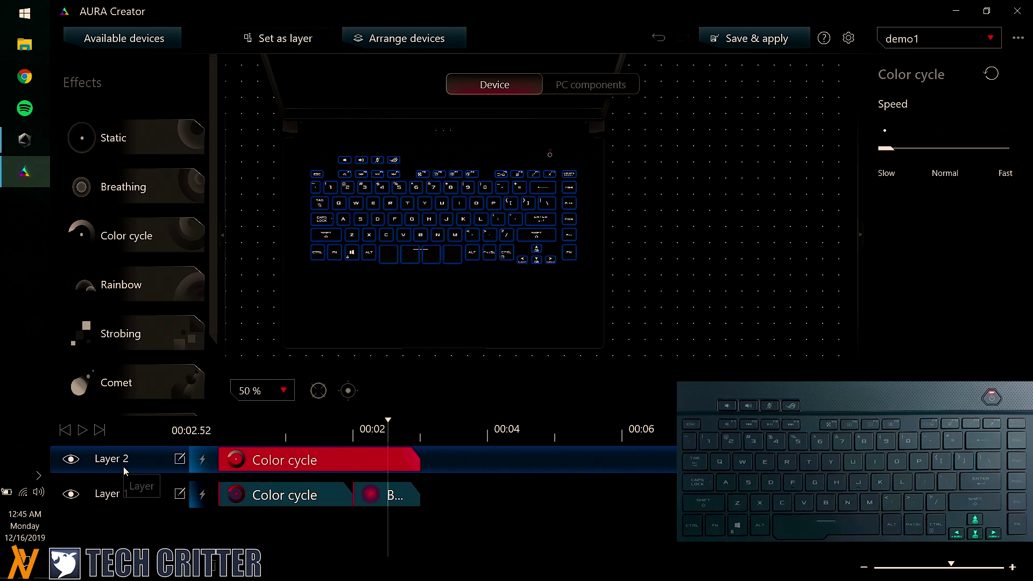
pyautogui.moveTo(113, 463); pyautogui.dragTo(115, 512)
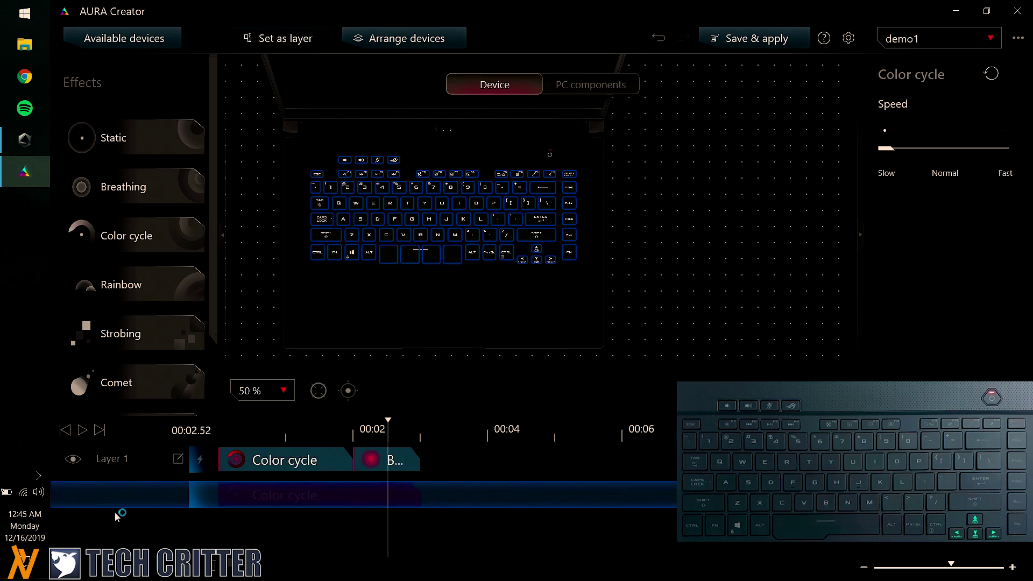
# Save & apply, test swapping the layers with Layer 1 back on top, and select then clear the spacebar
pyautogui.click(772, 39)
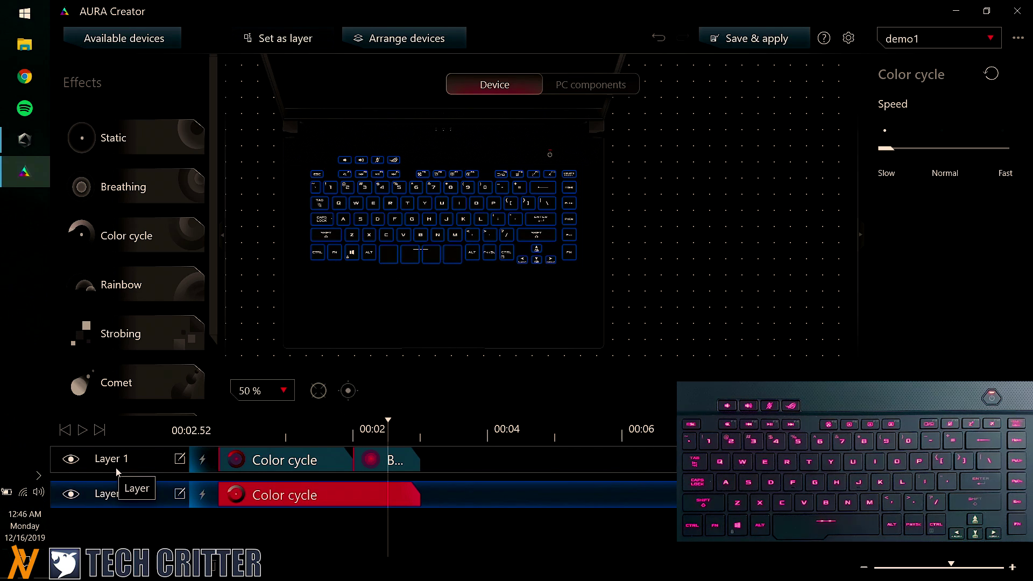
pyautogui.moveTo(119, 473); pyautogui.dragTo(131, 506)
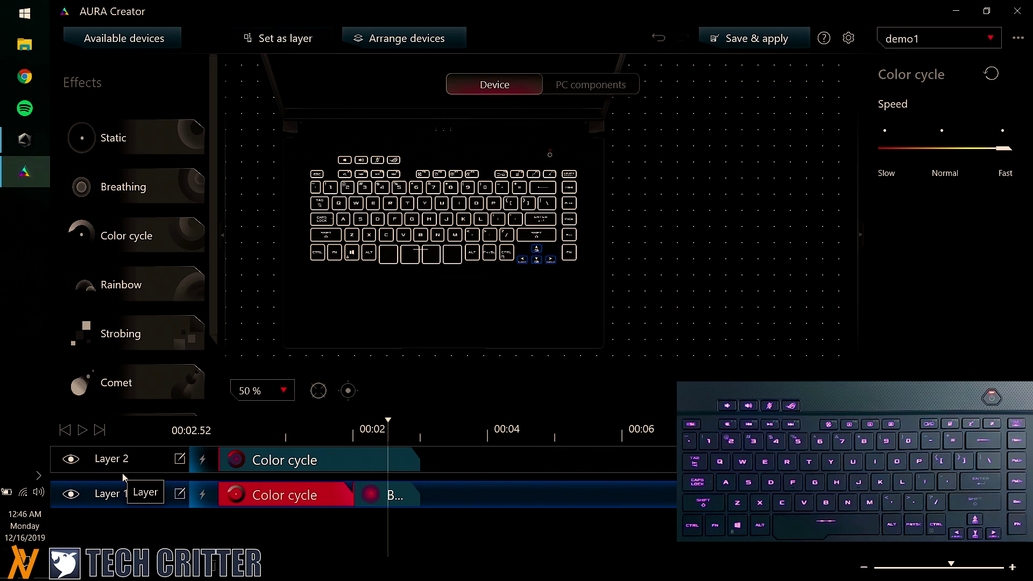
pyautogui.moveTo(130, 492); pyautogui.dragTo(134, 456)
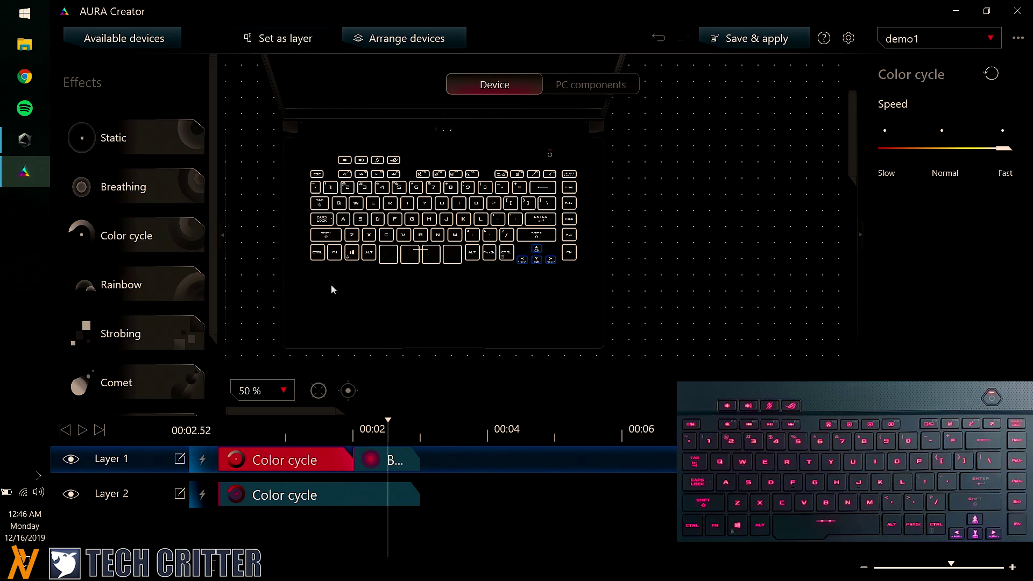
pyautogui.moveTo(383, 270); pyautogui.dragTo(466, 252)
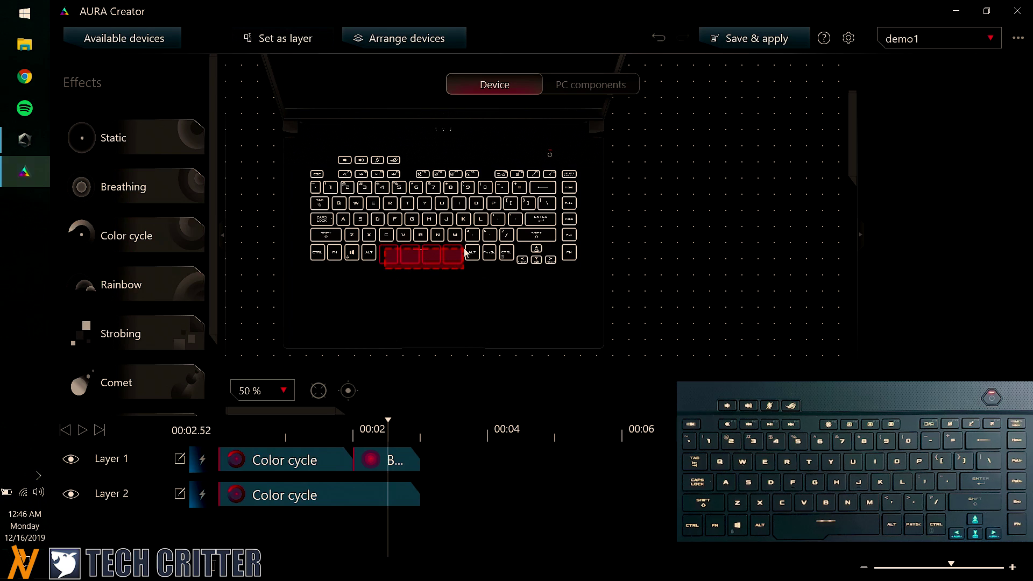
pyautogui.click(406, 289)
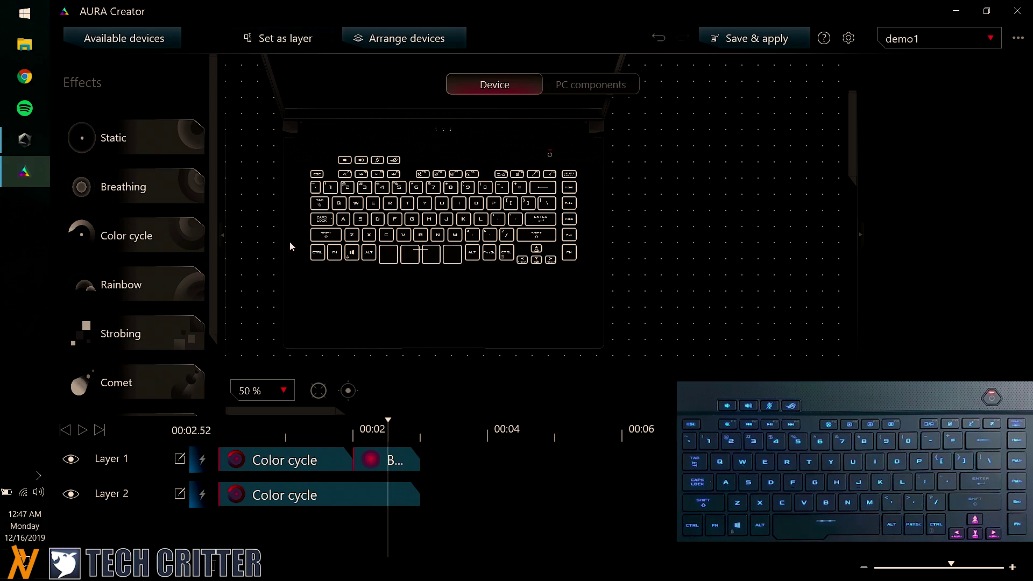
# Make the Shift-to-Shift row Layer 3 with a red-and-blue Strobing effect, then apply
pyautogui.moveTo(289, 241); pyautogui.dragTo(586, 232)
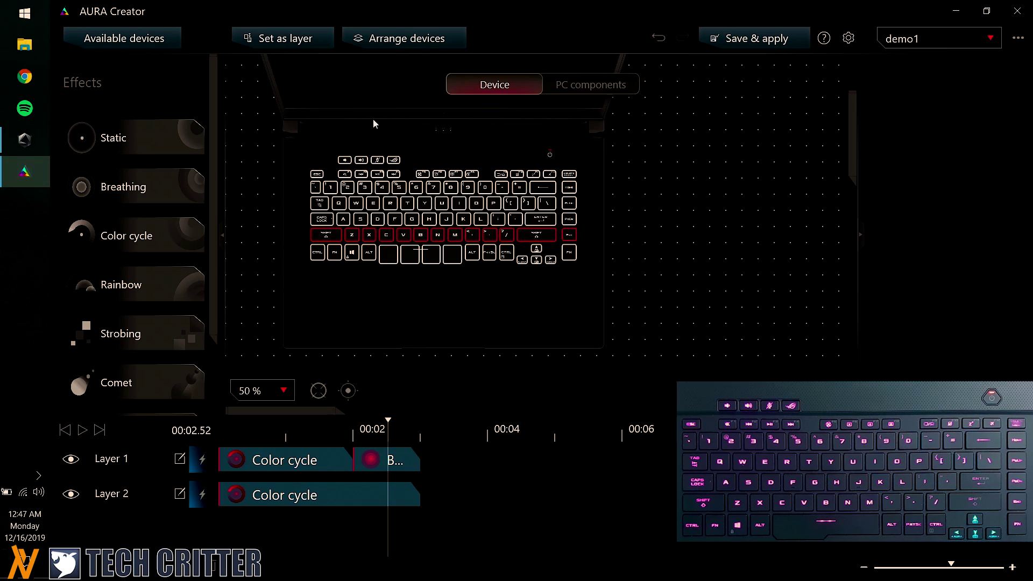
pyautogui.click(272, 38)
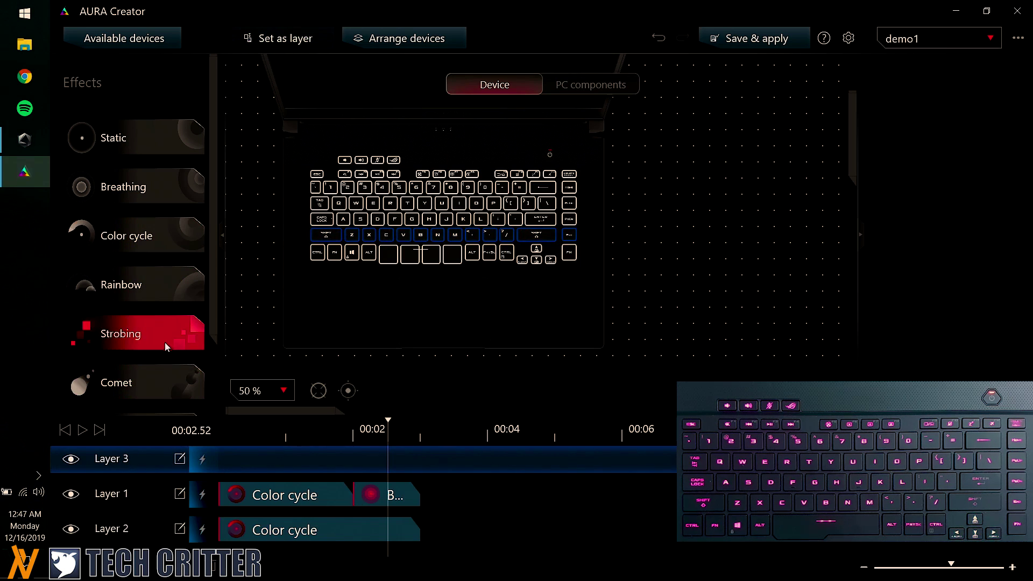
pyautogui.moveTo(161, 331); pyautogui.dragTo(290, 462)
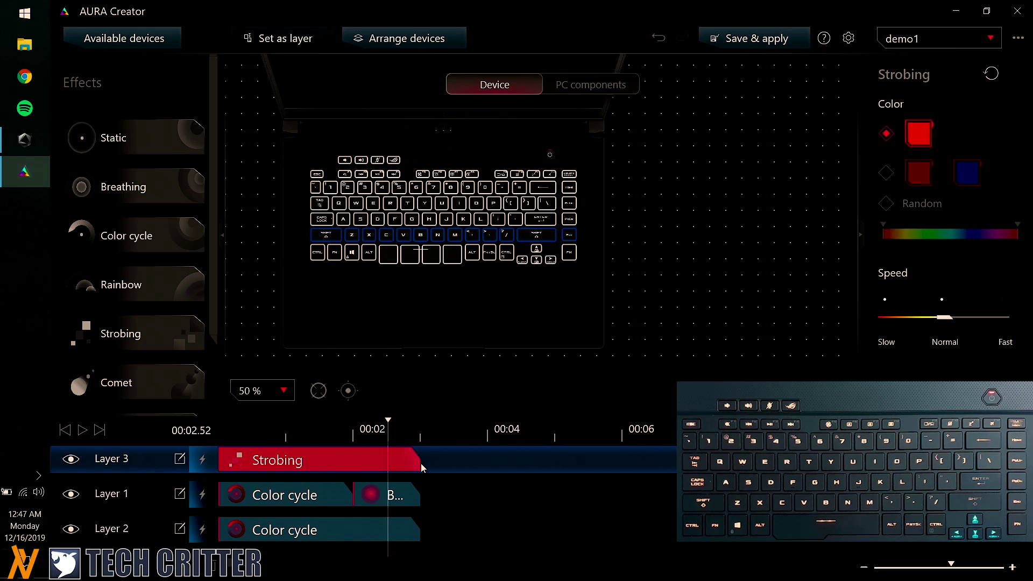
pyautogui.click(895, 176)
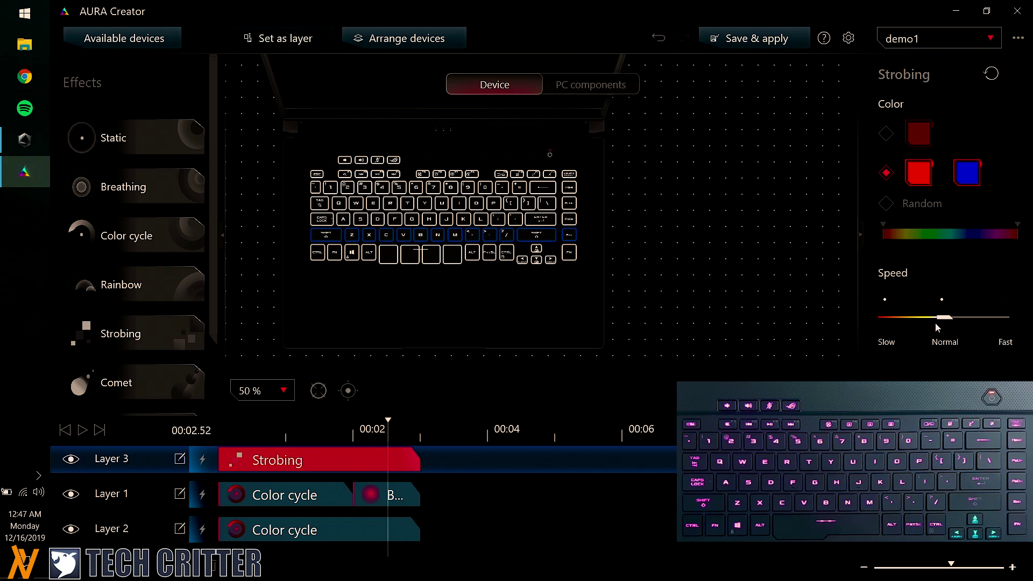
pyautogui.click(754, 39)
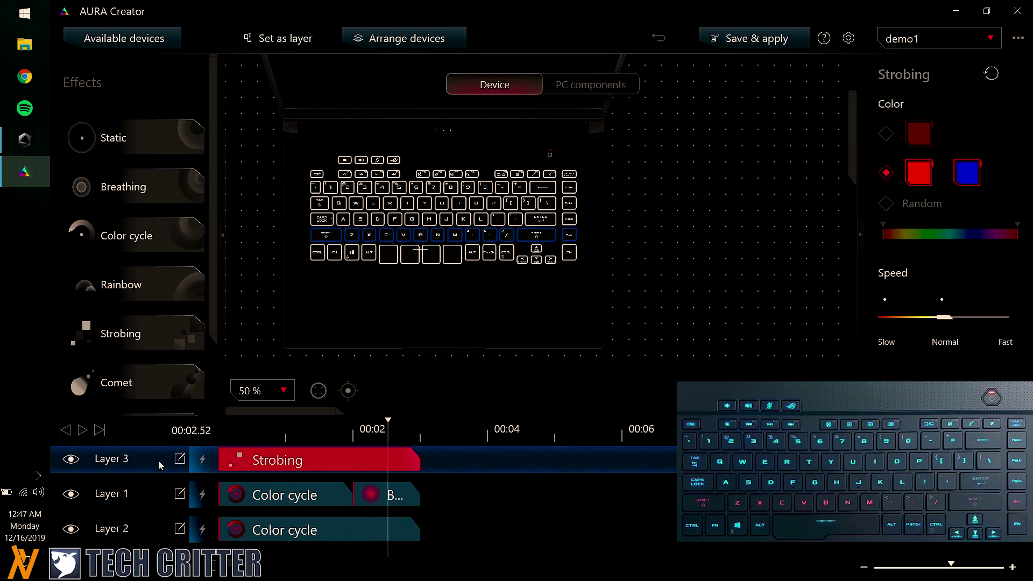
# Rename the layers 'zxcvbnm' (Layer 3), 'arrow keys' (Layer 1) and 'whole keyboard' (Layer 2)
pyautogui.doubleClick(127, 461)
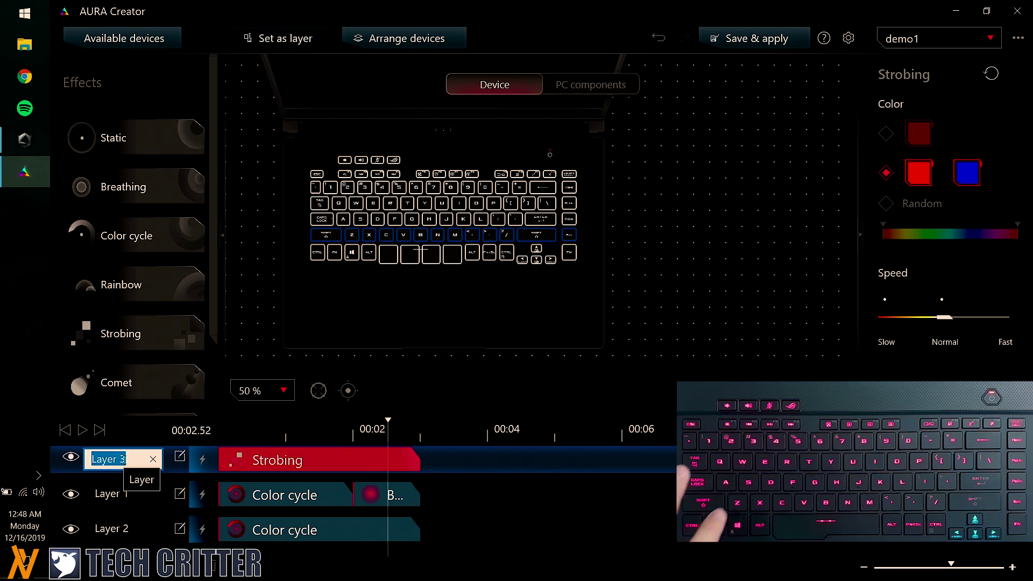
pyautogui.write('zxcvbnm')
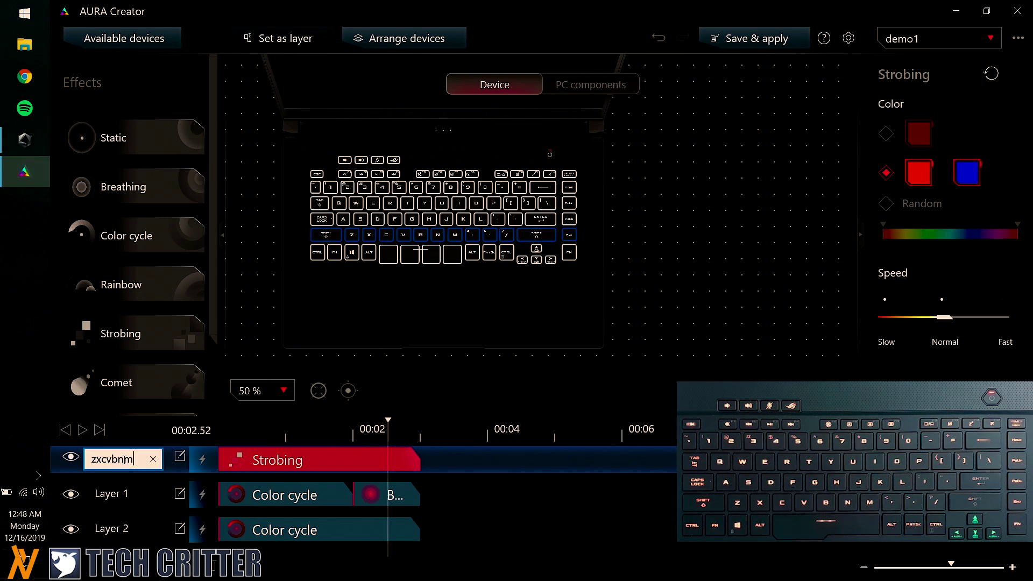
pyautogui.press('Return')
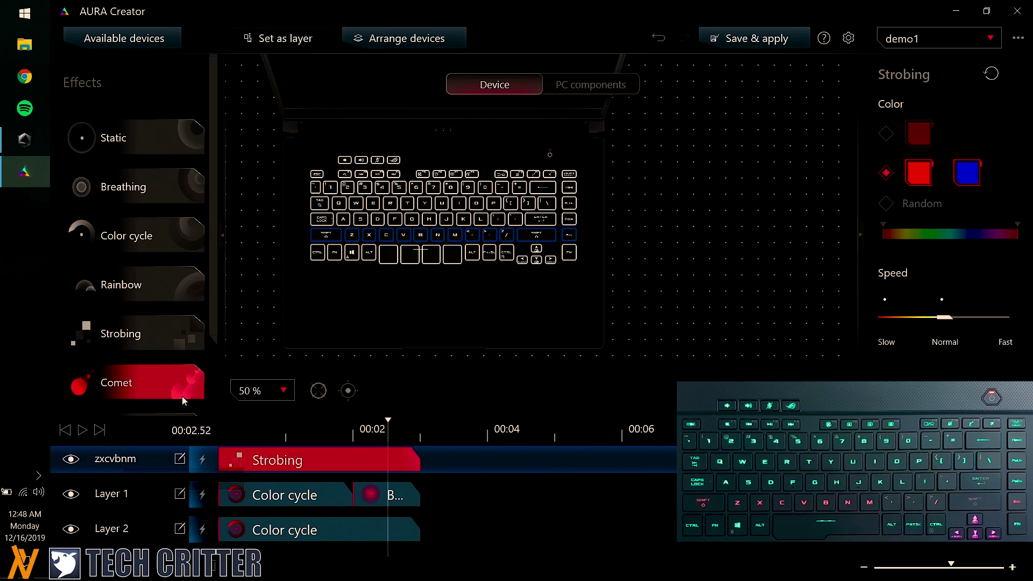
pyautogui.click(173, 495)
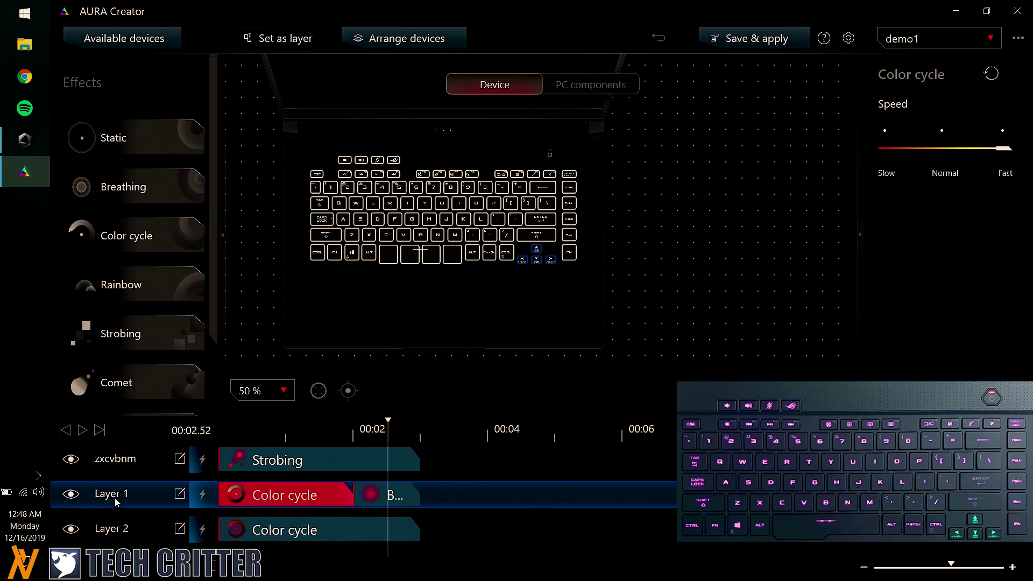
pyautogui.click(179, 494)
pyautogui.write('arrow keys')
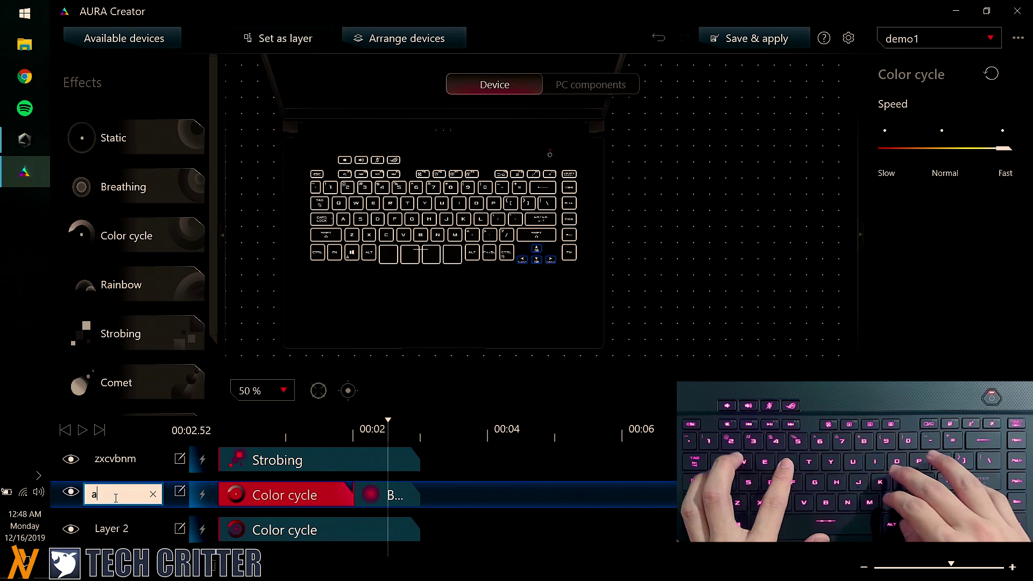
pyautogui.press('Return')
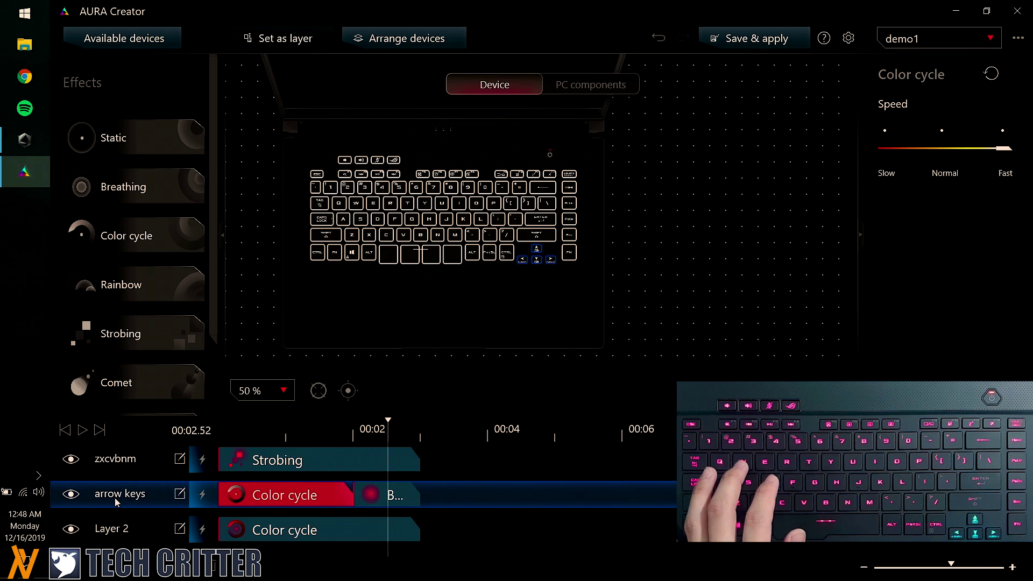
pyautogui.click(179, 532)
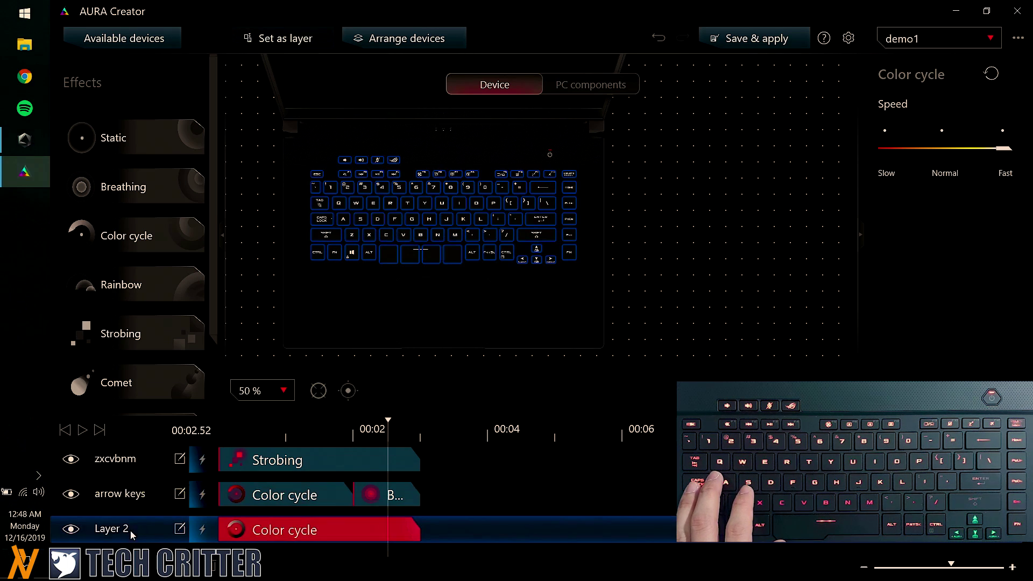
pyautogui.write('whole keyboard')
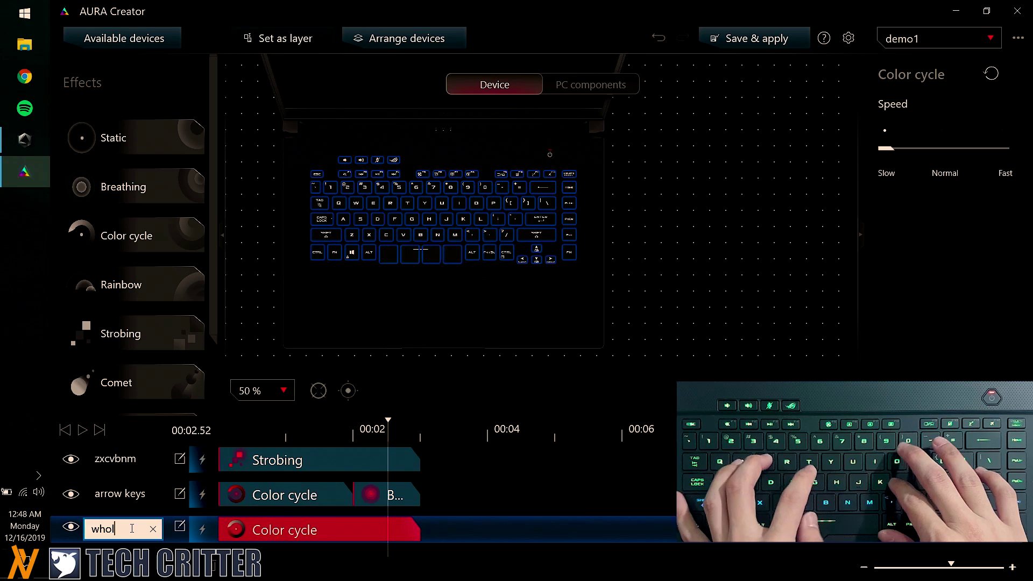
pyautogui.press('Return')
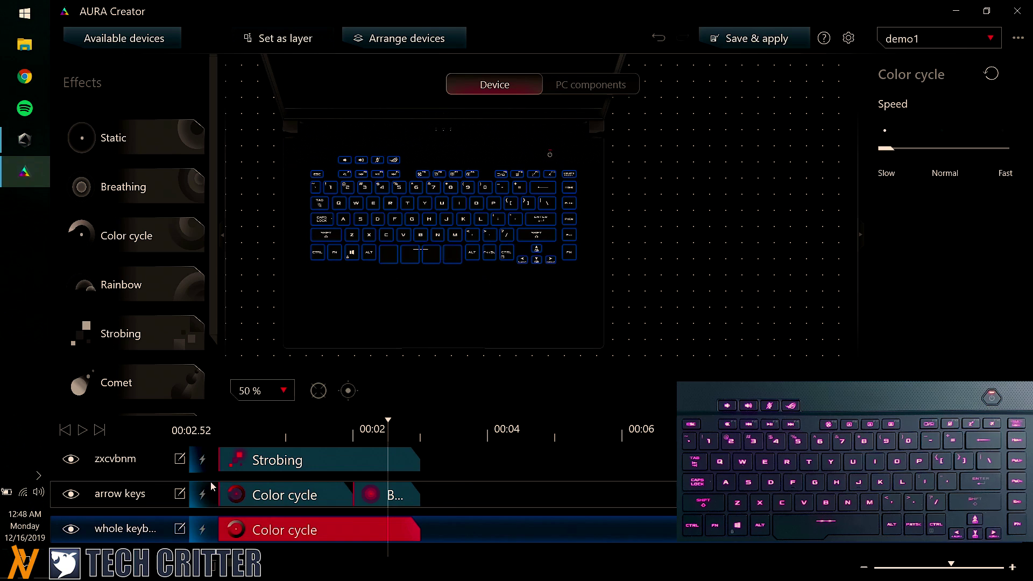
# Review the arrow keys and zxcvbnm layer settings, then select number keys 1 through =
pyautogui.click(487, 482)
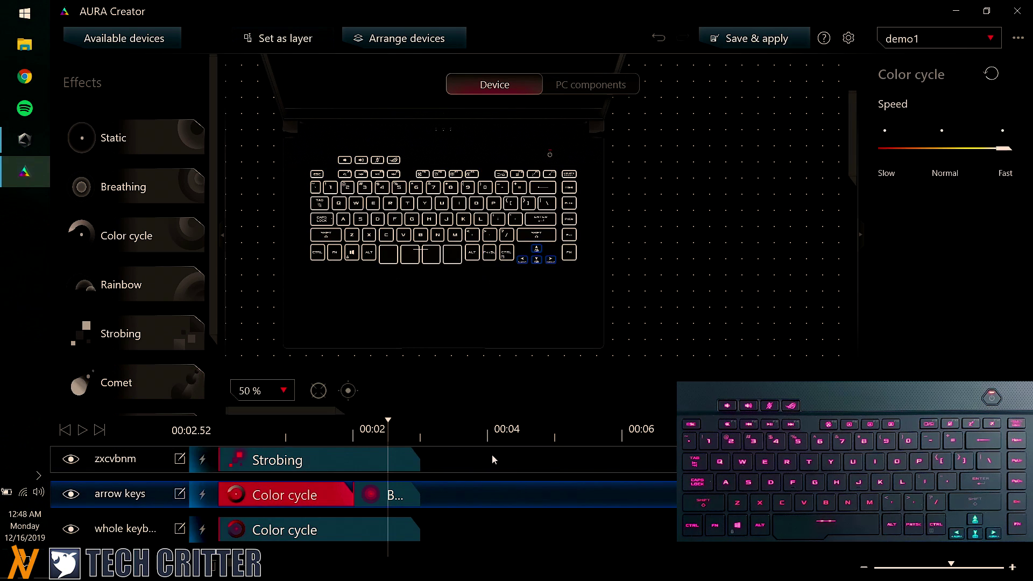
pyautogui.click(446, 465)
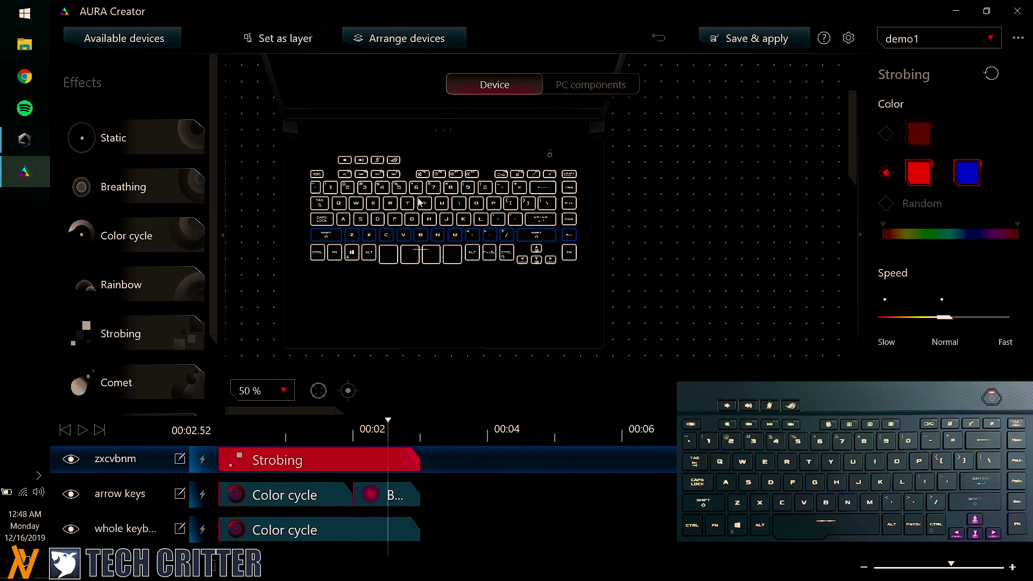
pyautogui.click(333, 191)
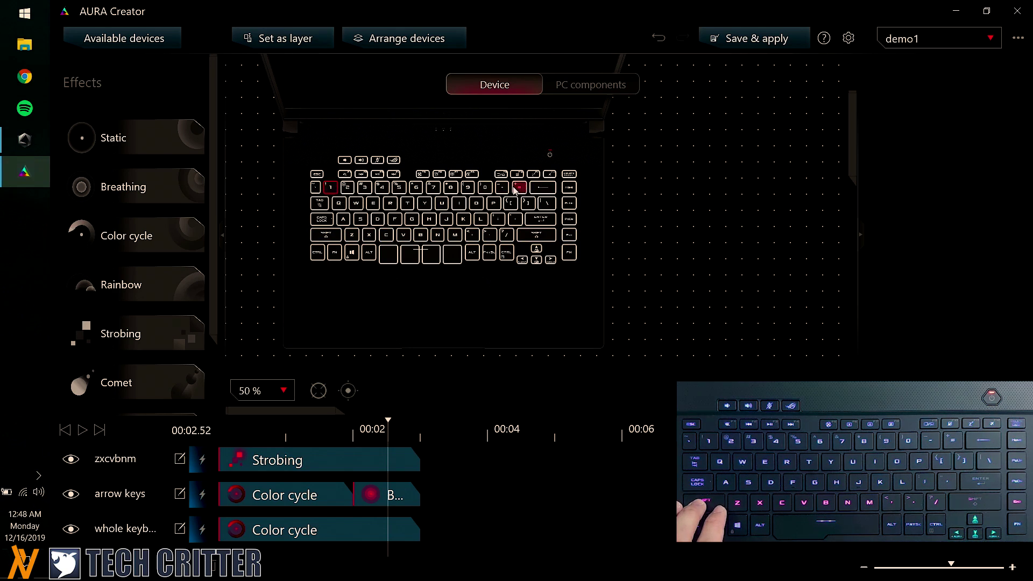
pyautogui.click(485, 188)
pyautogui.click(467, 188)
pyautogui.click(451, 188)
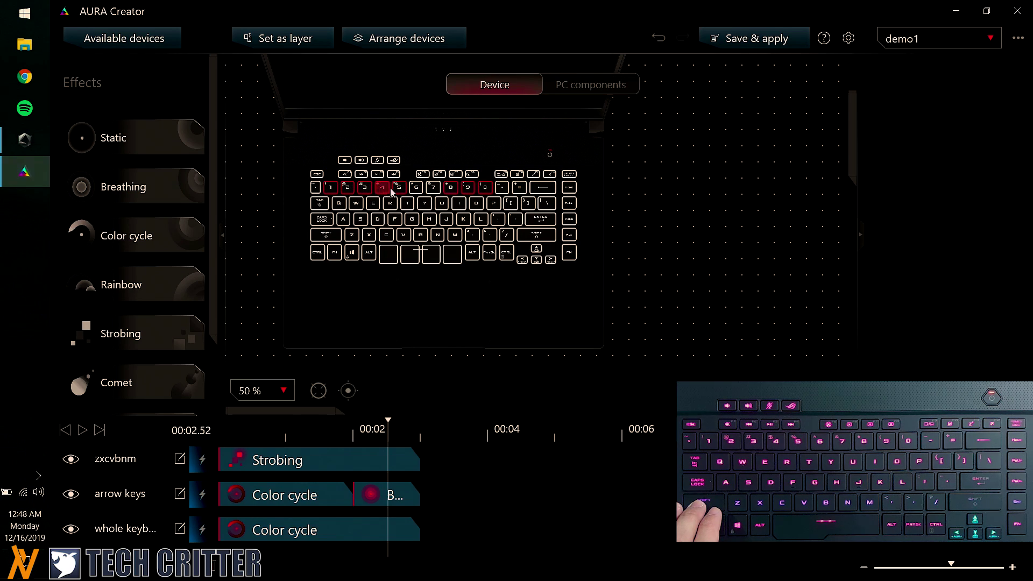
pyautogui.click(416, 188)
pyautogui.click(433, 188)
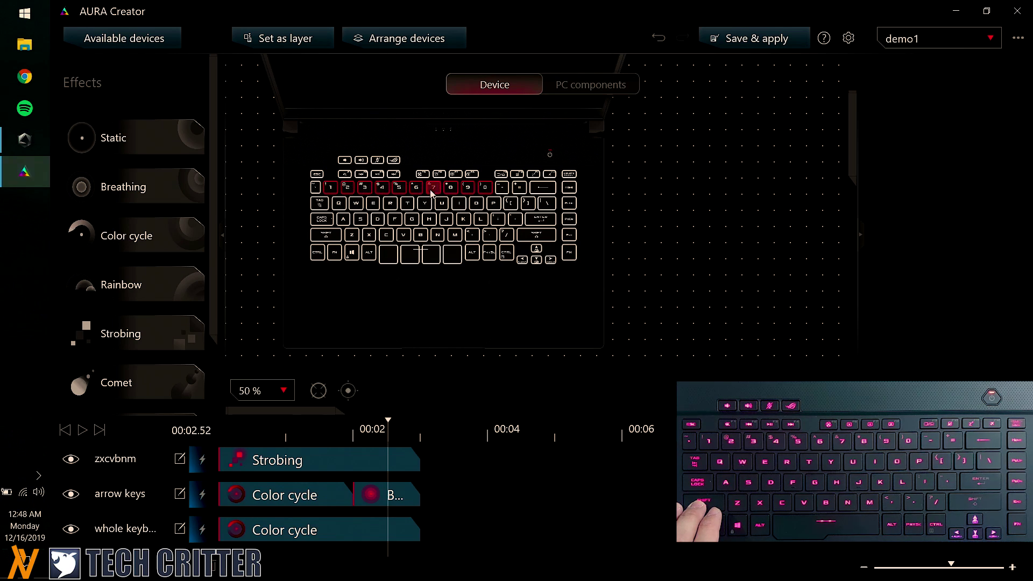
pyautogui.click(520, 189)
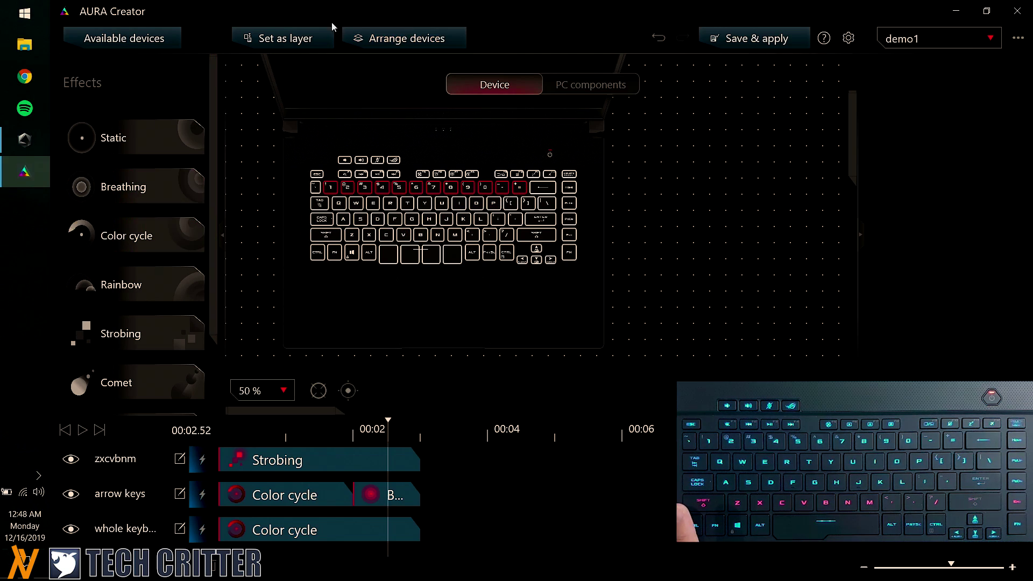
# Turn the selected number keys into a new layer named 'numbers'
pyautogui.click(320, 38)
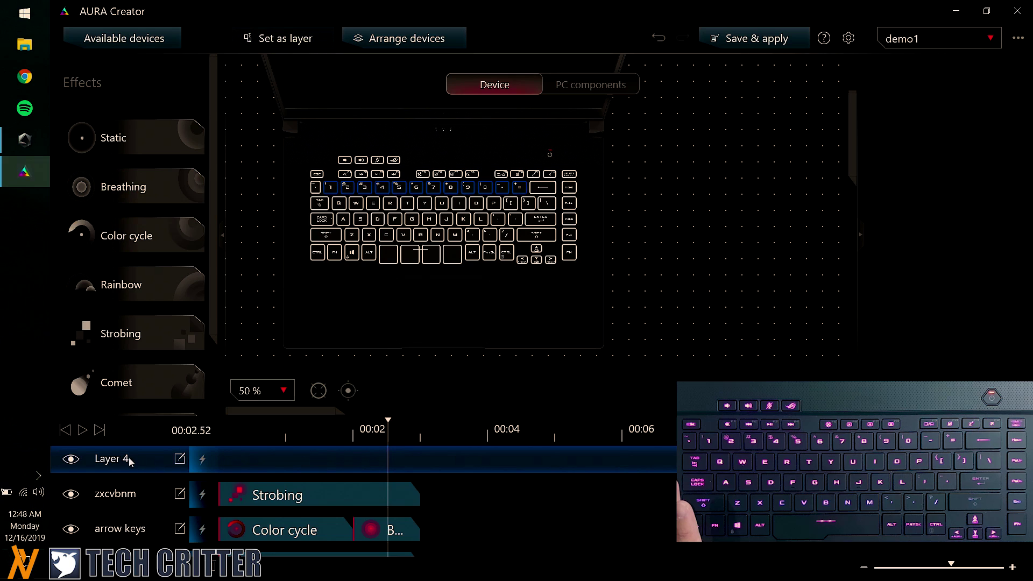
pyautogui.doubleClick(129, 461)
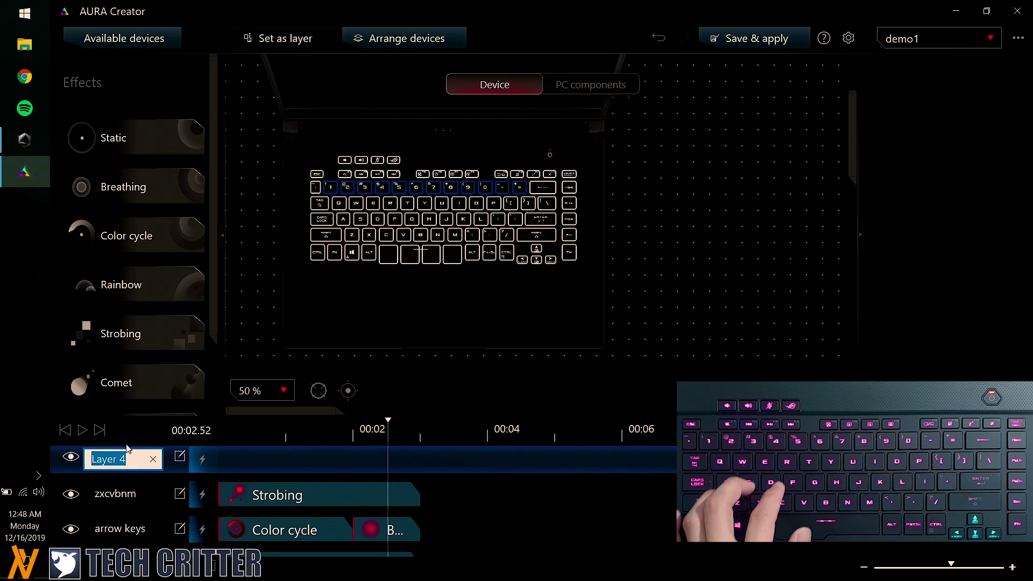
pyautogui.write('numbers')
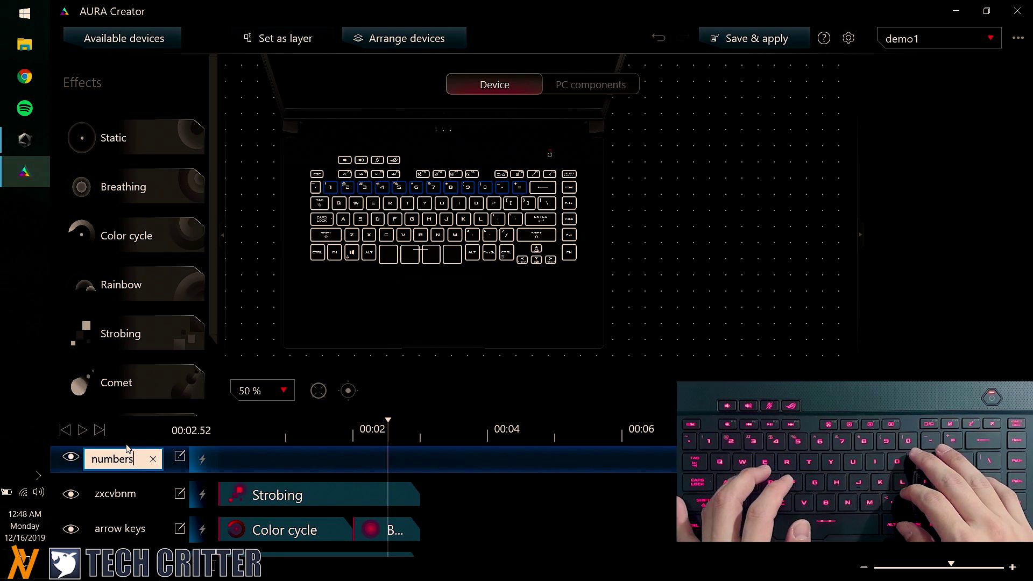
pyautogui.press('Return')
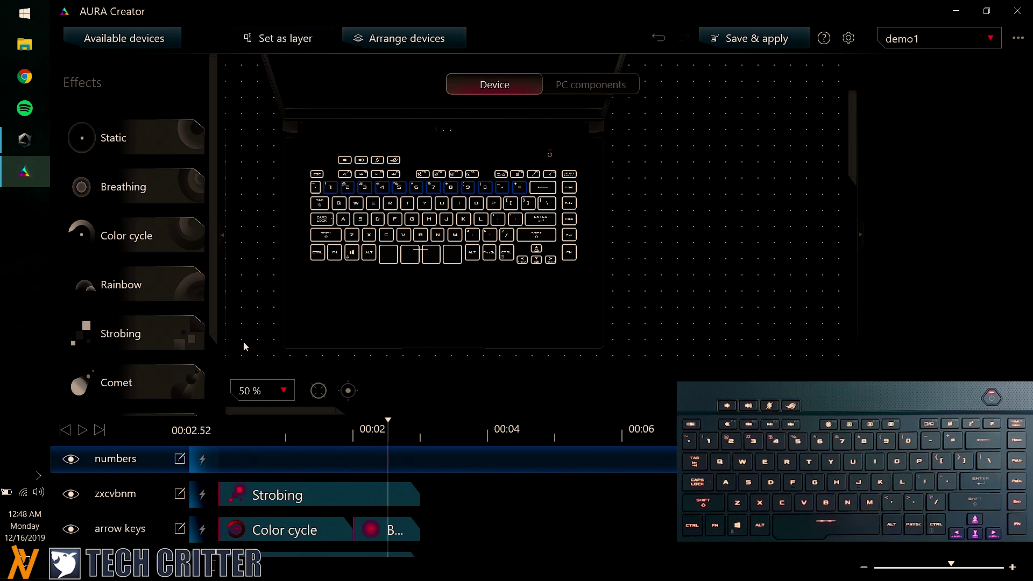
# Give the numbers layer a static cyan effect, then save and apply the profile
pyautogui.scroll(-1, 169, 302)
pyautogui.scroll(1, 170, 302)
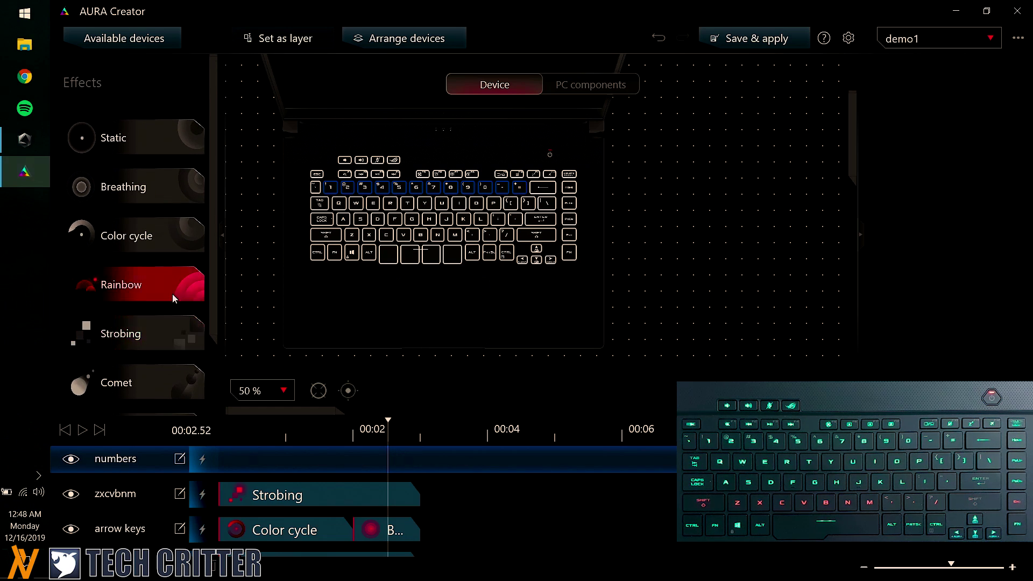
pyautogui.moveTo(156, 138); pyautogui.dragTo(328, 458)
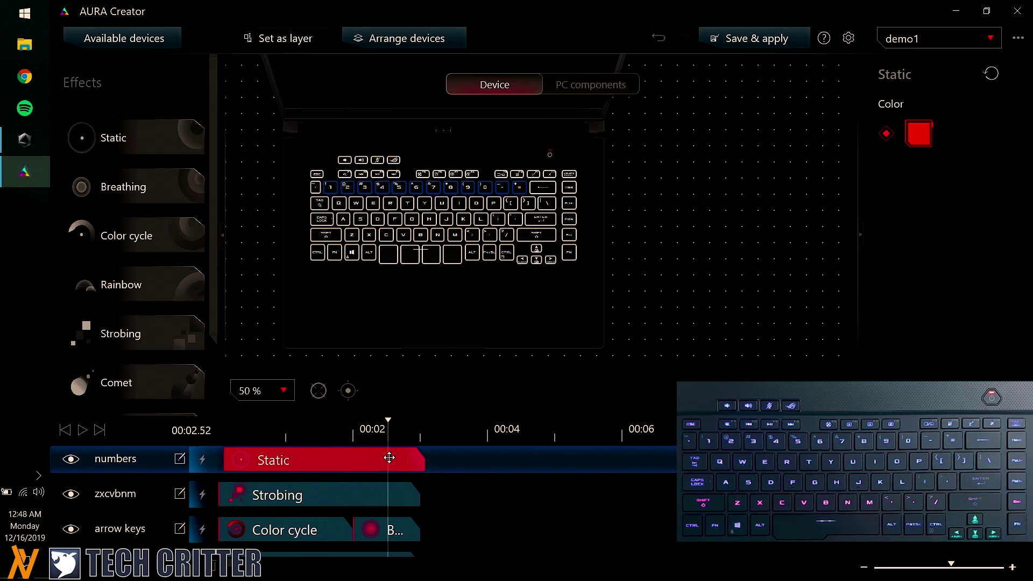
pyautogui.click(909, 139)
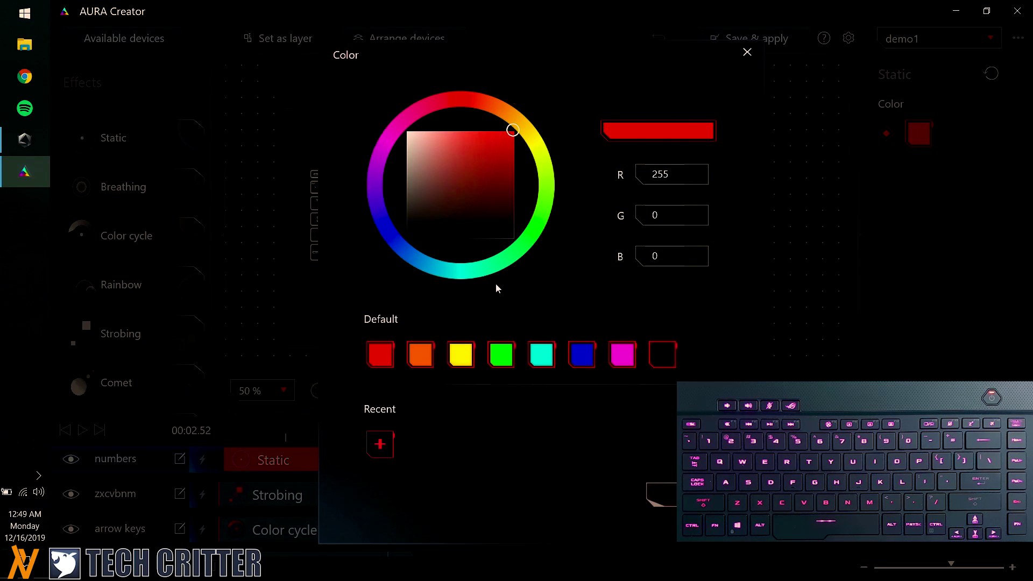
pyautogui.click(541, 354)
pyautogui.click(653, 492)
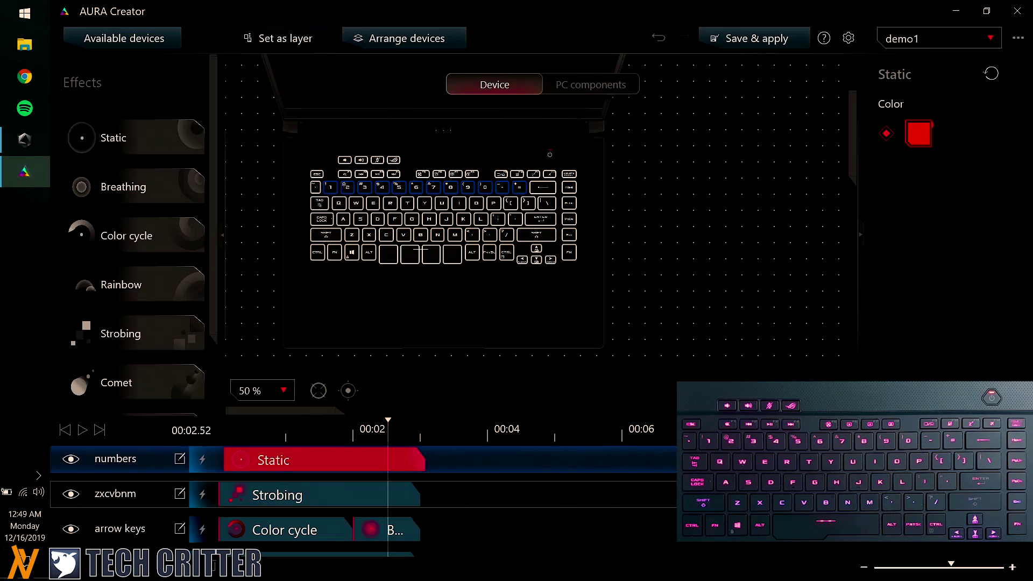
pyautogui.click(775, 39)
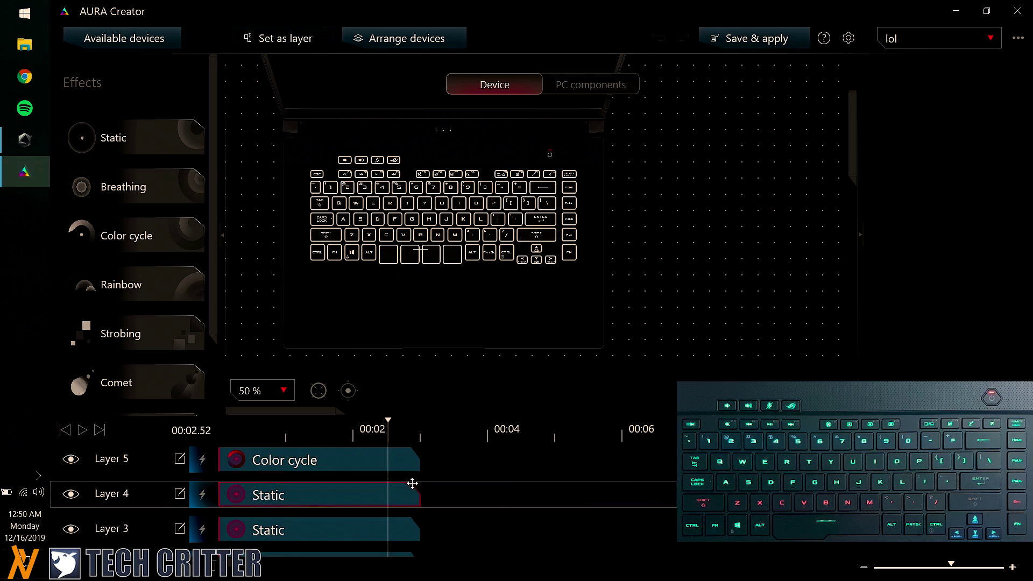
pyautogui.click(382, 458)
pyautogui.scroll(-1, 410, 469)
pyautogui.scroll(1, 399, 466)
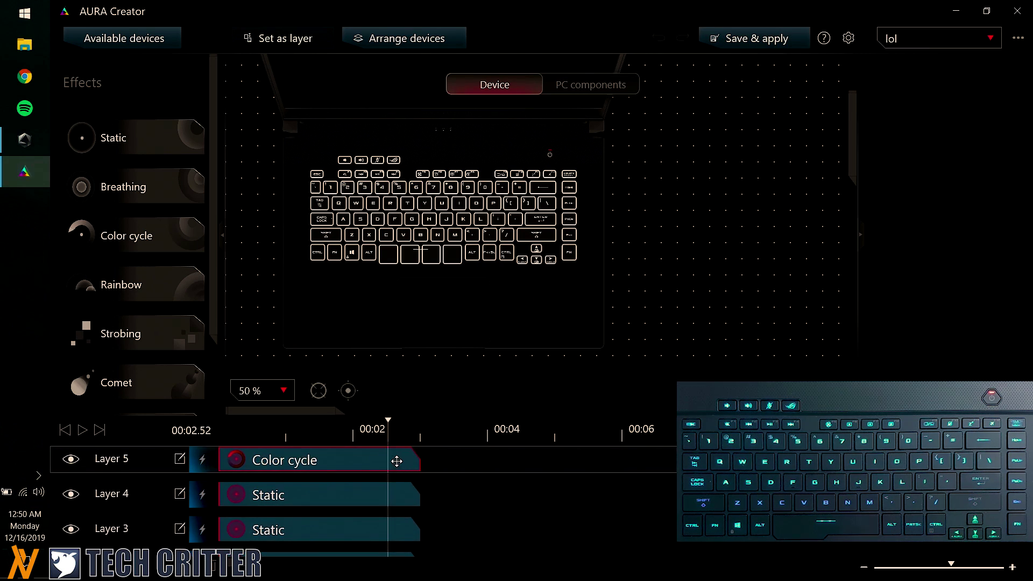
pyautogui.click(397, 460)
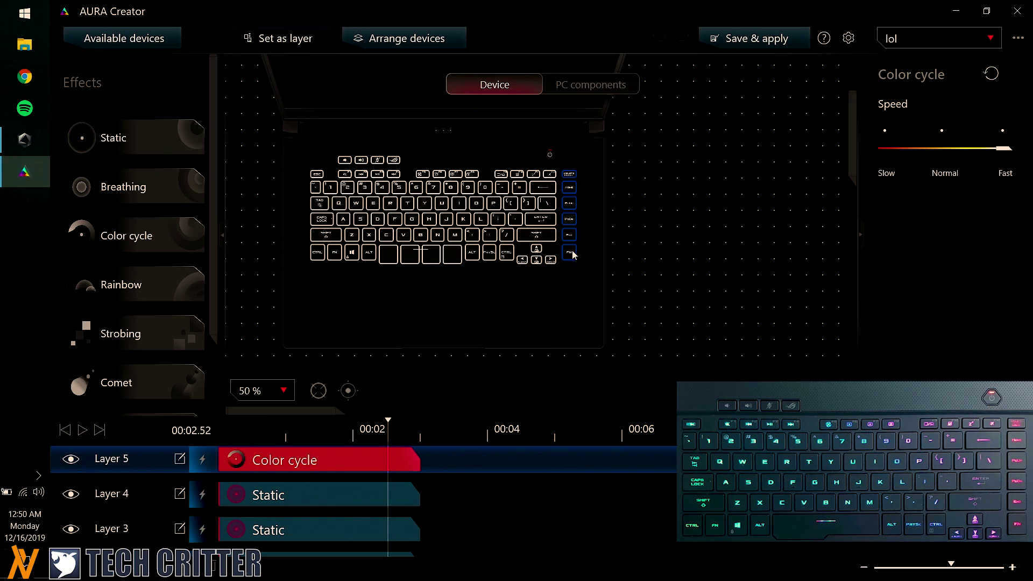
pyautogui.click(359, 493)
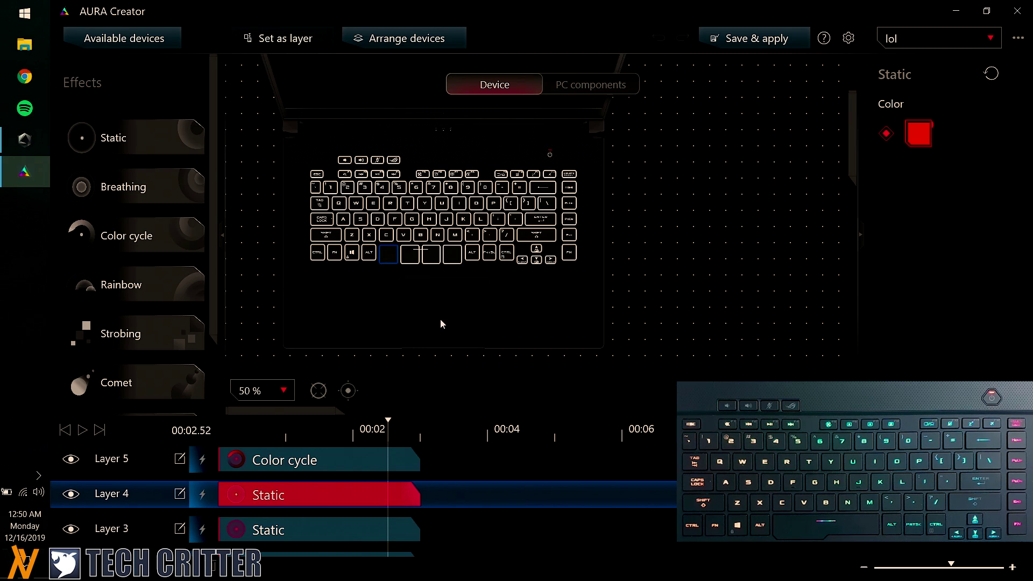
pyautogui.scroll(-4, 443, 323)
pyautogui.scroll(-1, 347, 511)
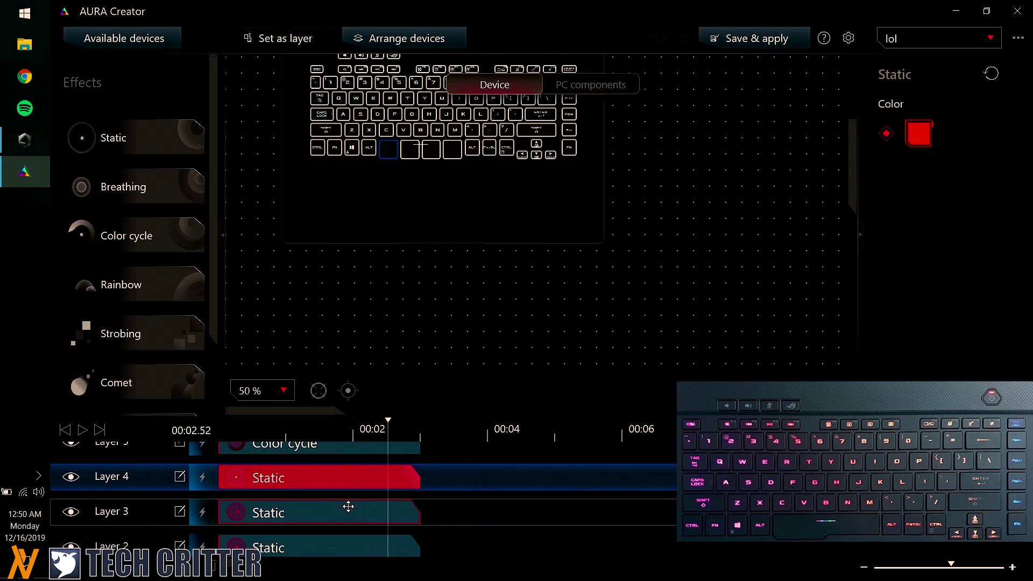
pyautogui.click(349, 507)
pyautogui.scroll(-1, 347, 513)
pyautogui.click(348, 519)
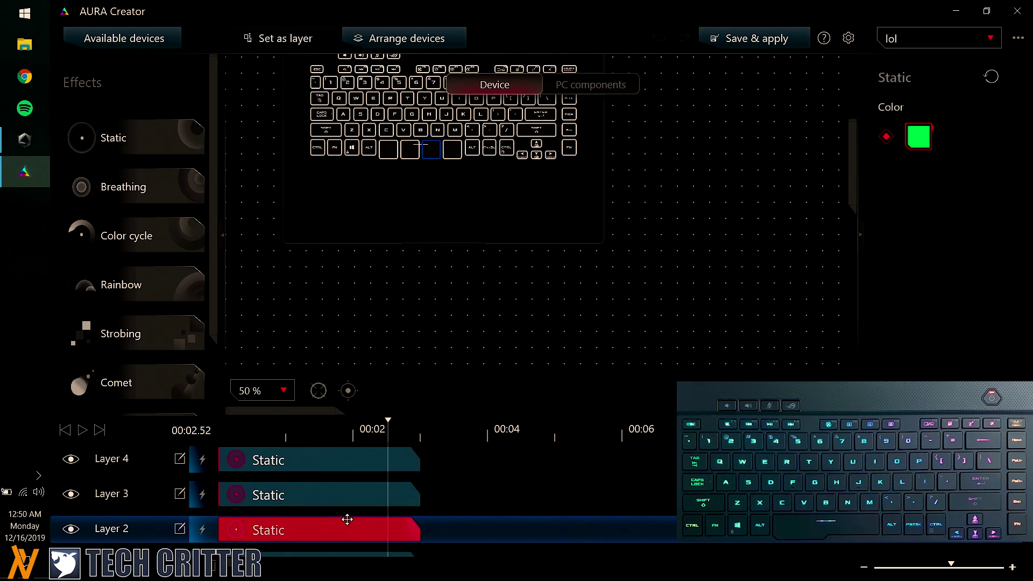
pyautogui.scroll(-1, 348, 520)
pyautogui.click(359, 537)
pyautogui.scroll(-2, 359, 538)
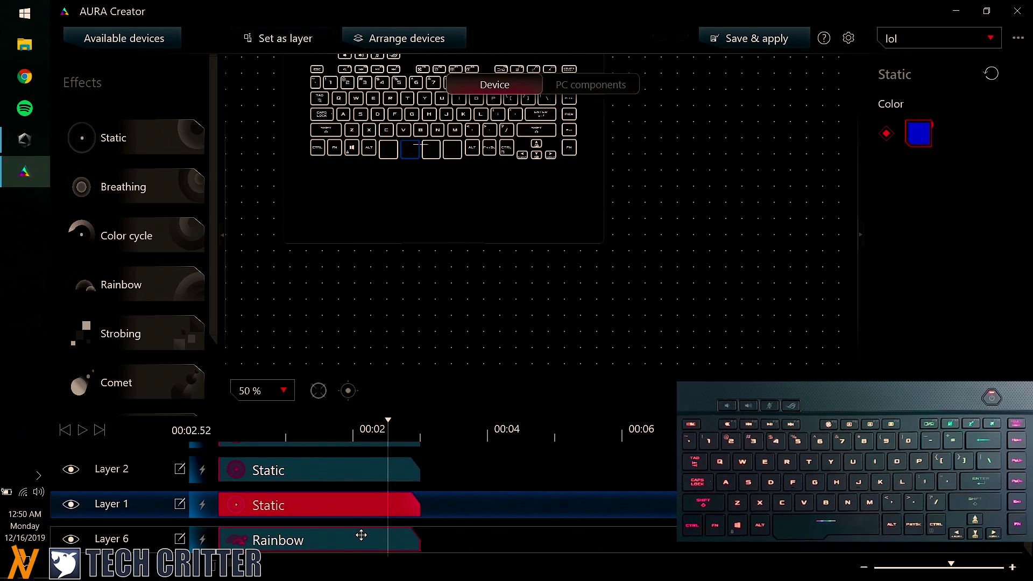
pyautogui.click(362, 535)
pyautogui.scroll(3, 431, 353)
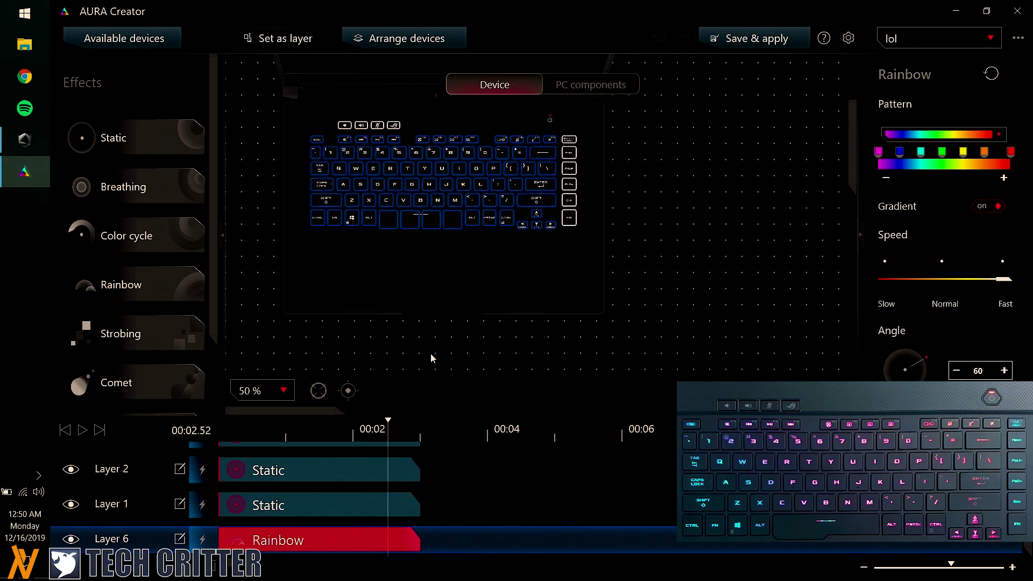
pyautogui.scroll(2, 430, 353)
pyautogui.scroll(2, 331, 465)
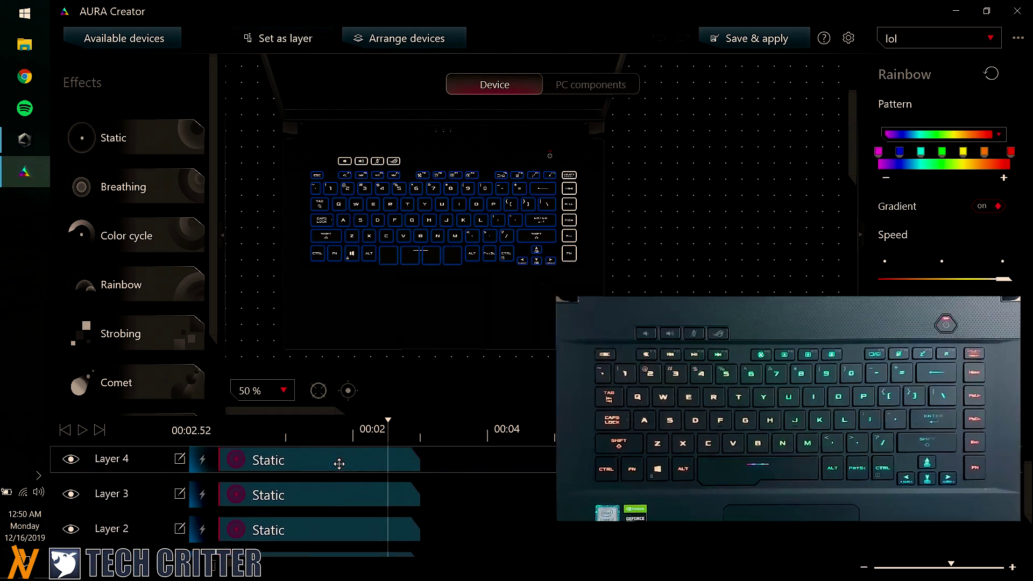